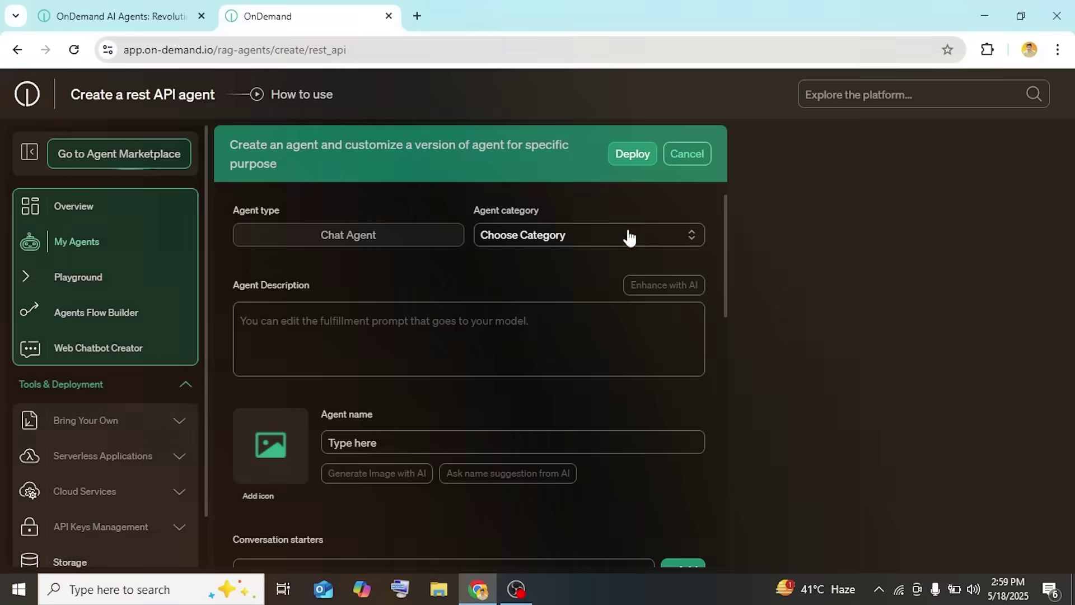
Open the Agent Marketplace and scroll through its agent cards.
click(629, 236)
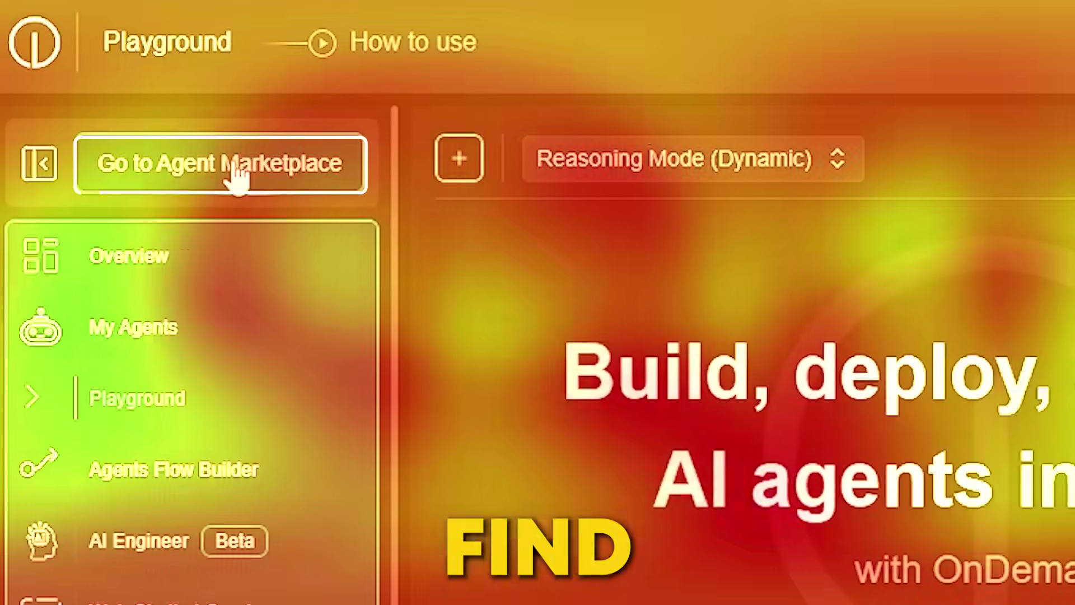
click(238, 175)
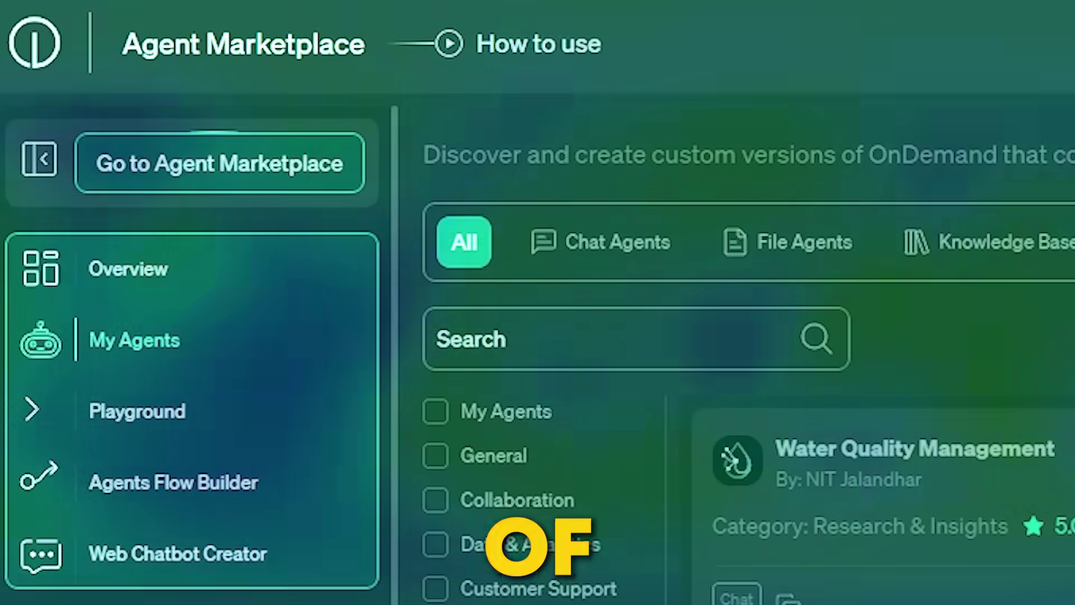
scroll(1064, 298, down, 2)
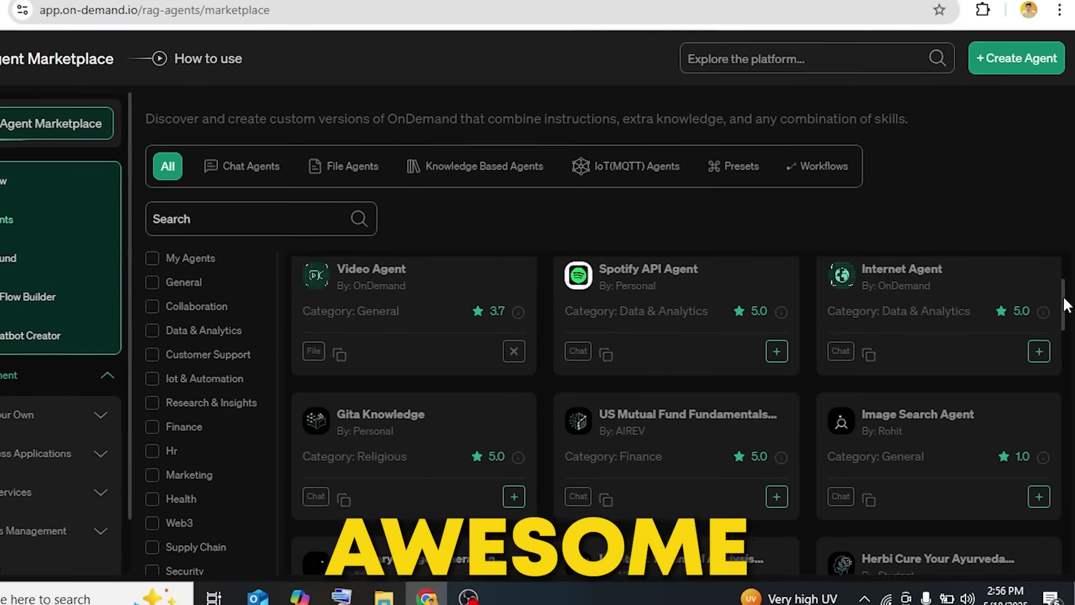
drag(1064, 305, 1066, 335)
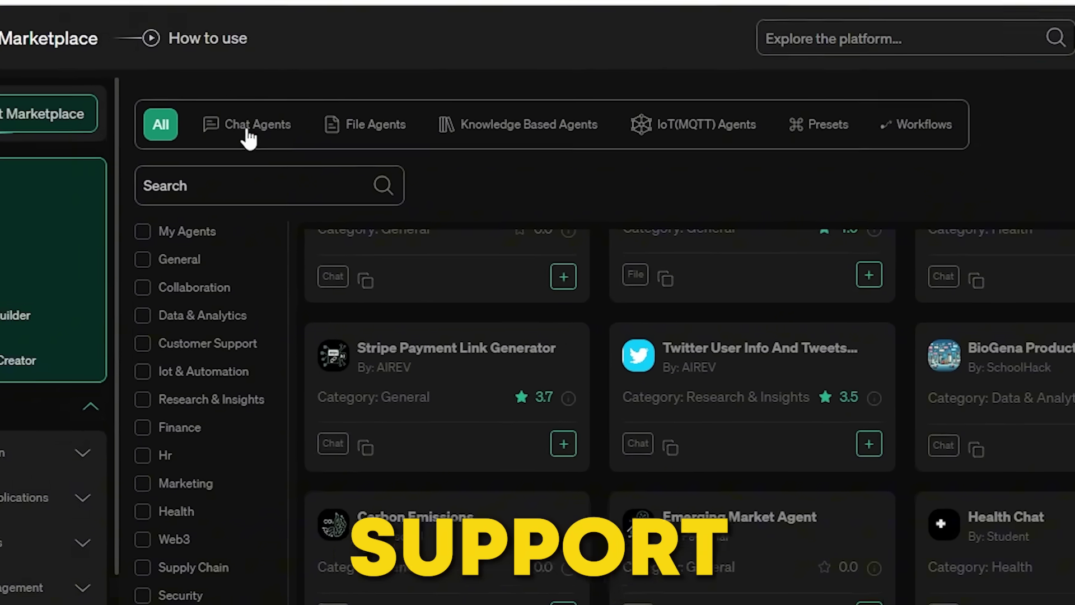
Filter the marketplace by Chat Agents, File Agents, then Knowledge Based Agents.
click(305, 162)
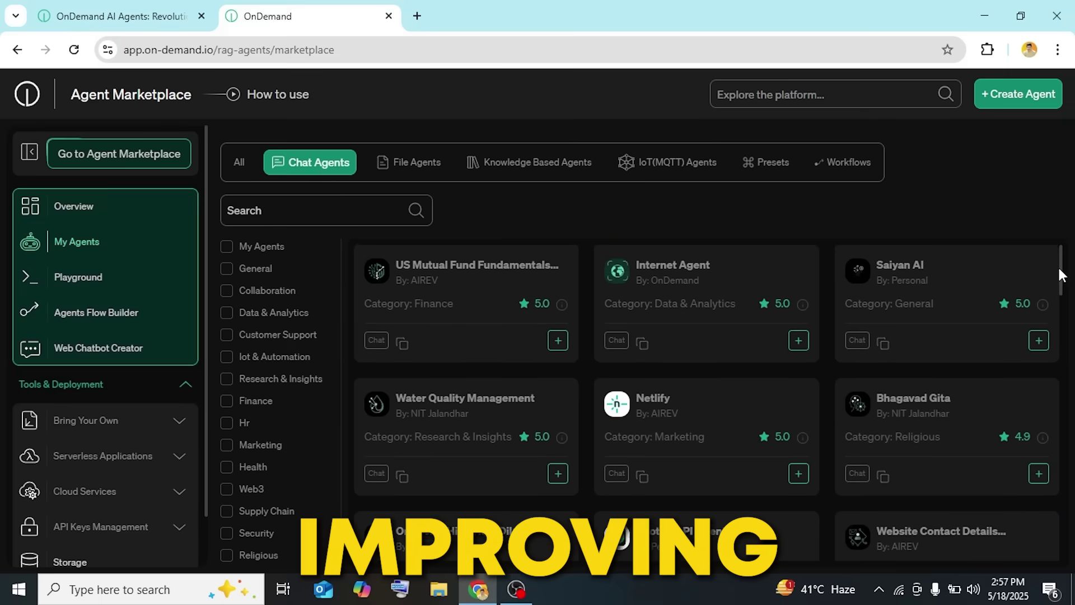
drag(1059, 276, 1064, 338)
click(409, 162)
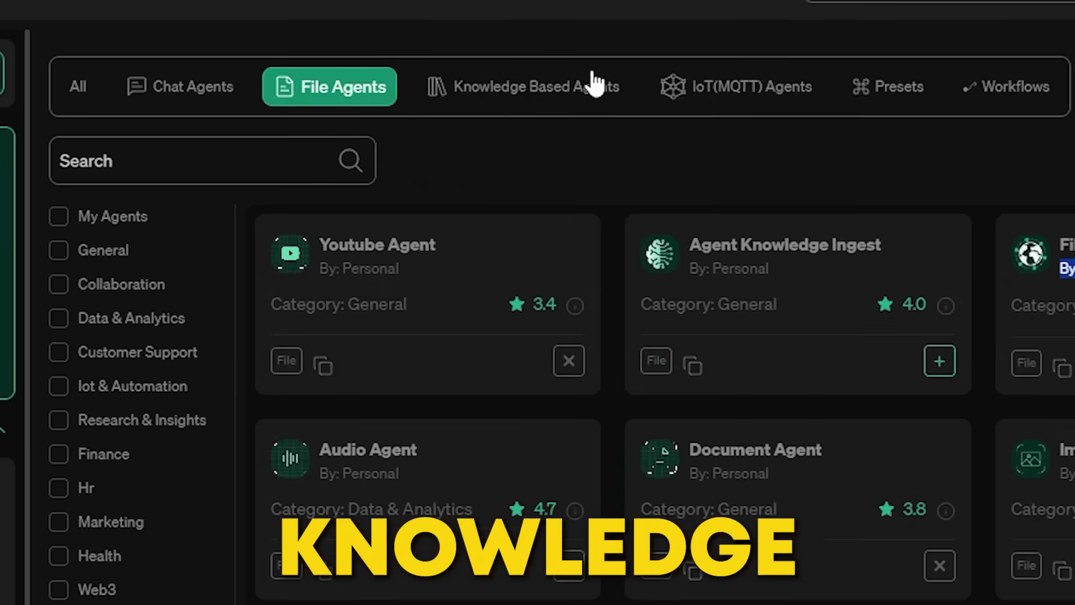
click(507, 141)
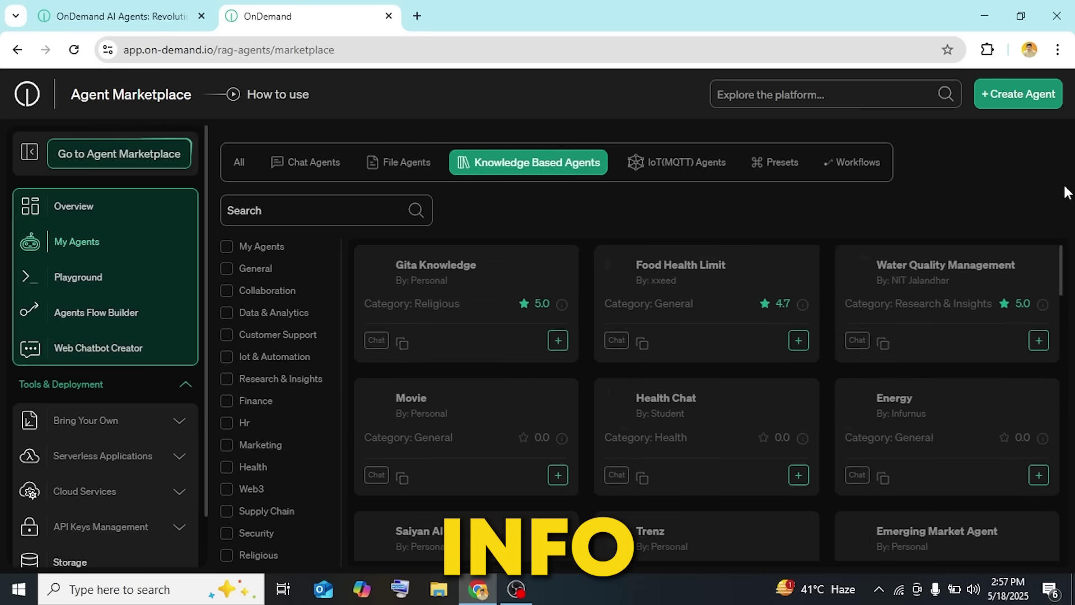
drag(1064, 264, 1062, 305)
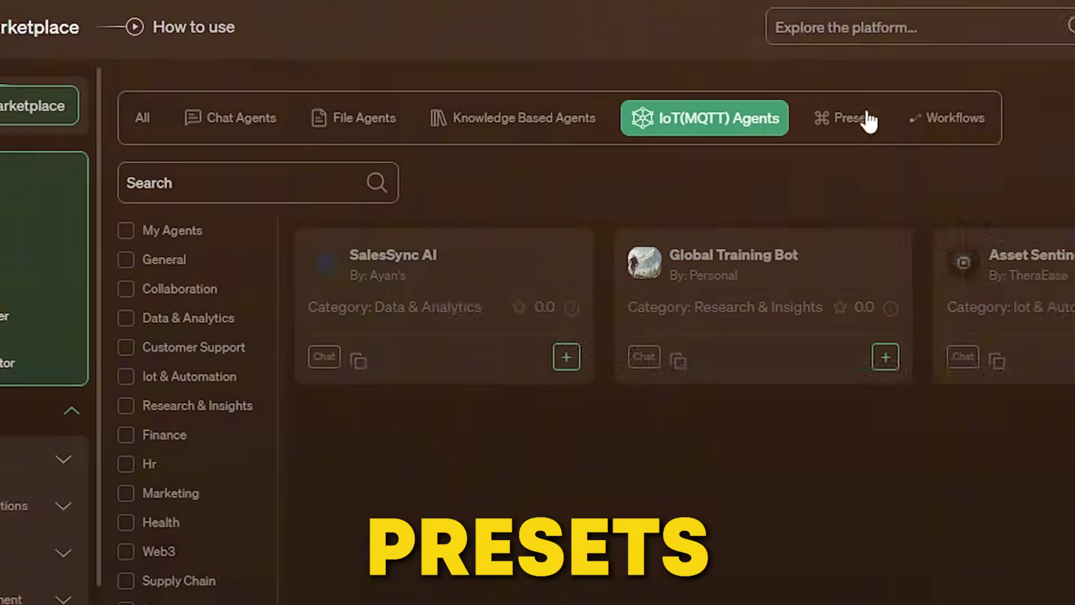
Scroll the Presets listing, then filter by Chat Agents, IoT(MQTT) Agents and Workflows.
click(870, 119)
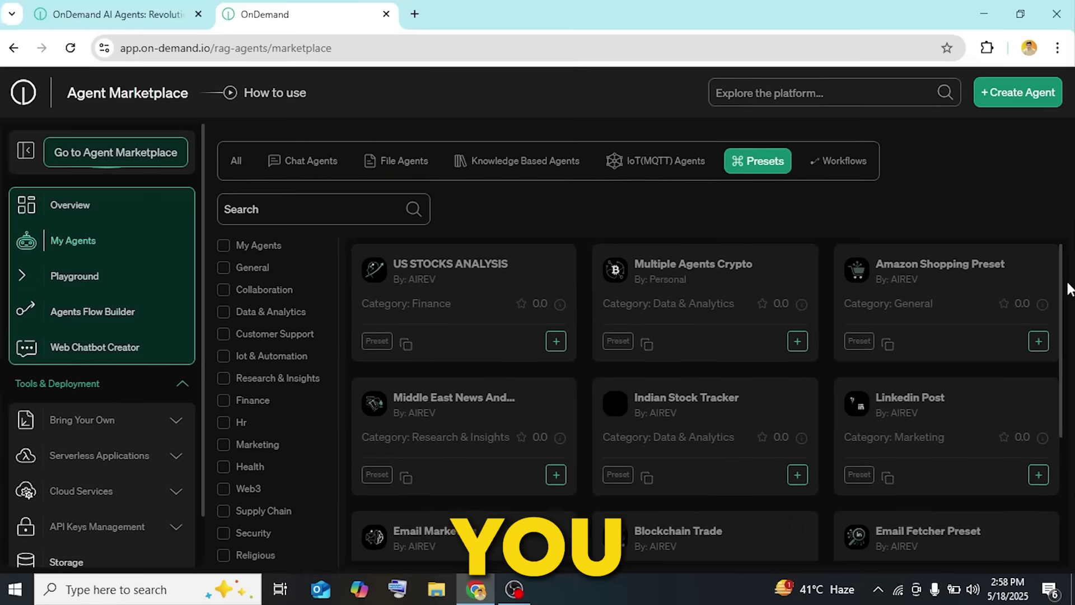
scroll(1057, 288, down, 3)
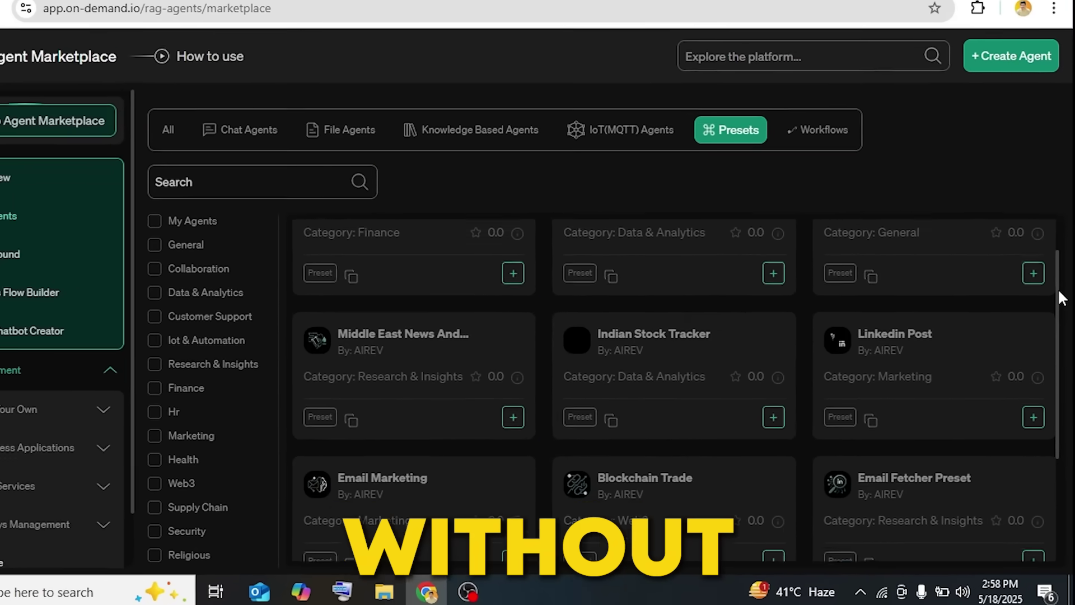
scroll(1057, 288, down, 3)
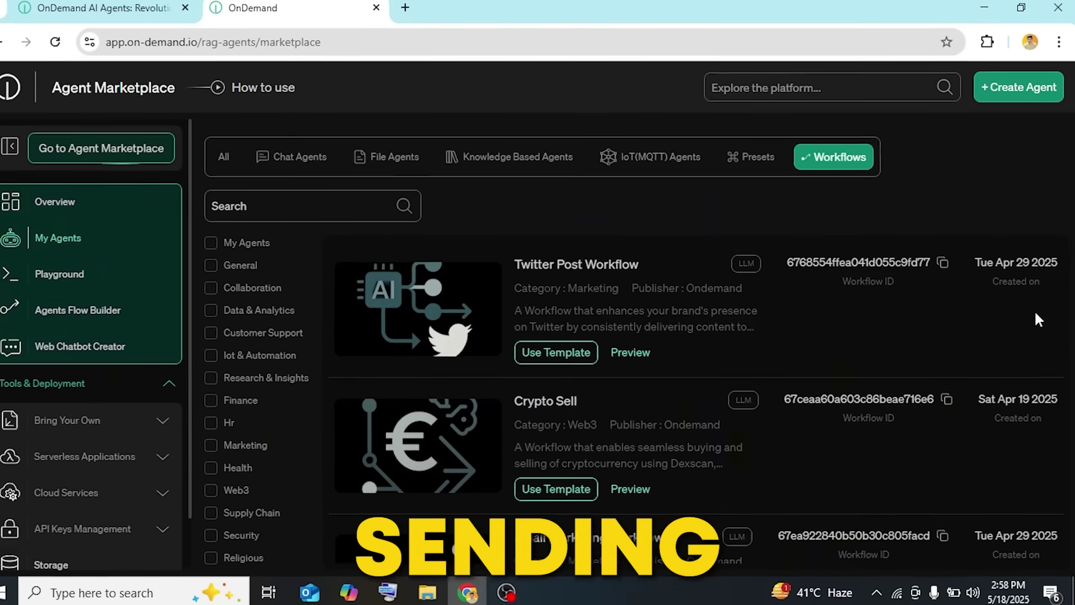
scroll(1034, 311, down, 2)
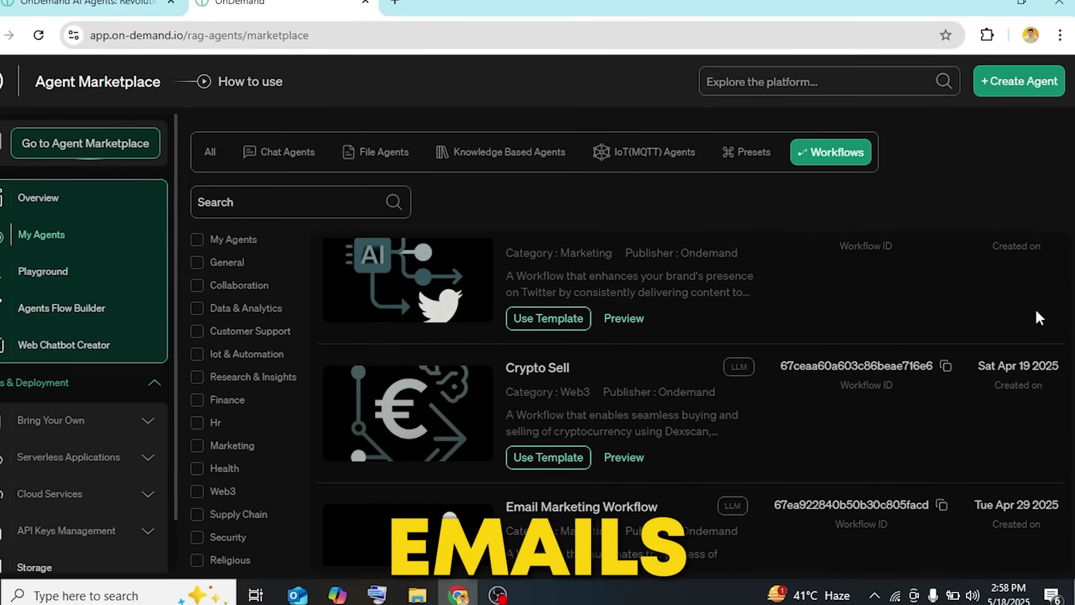
scroll(1037, 310, down, 2)
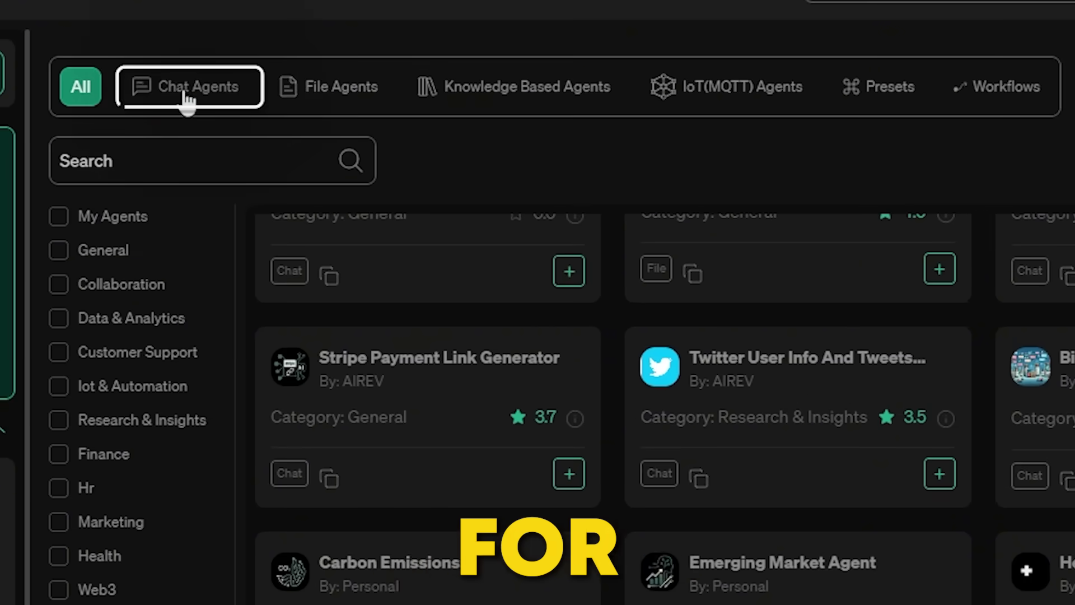
click(314, 164)
click(700, 165)
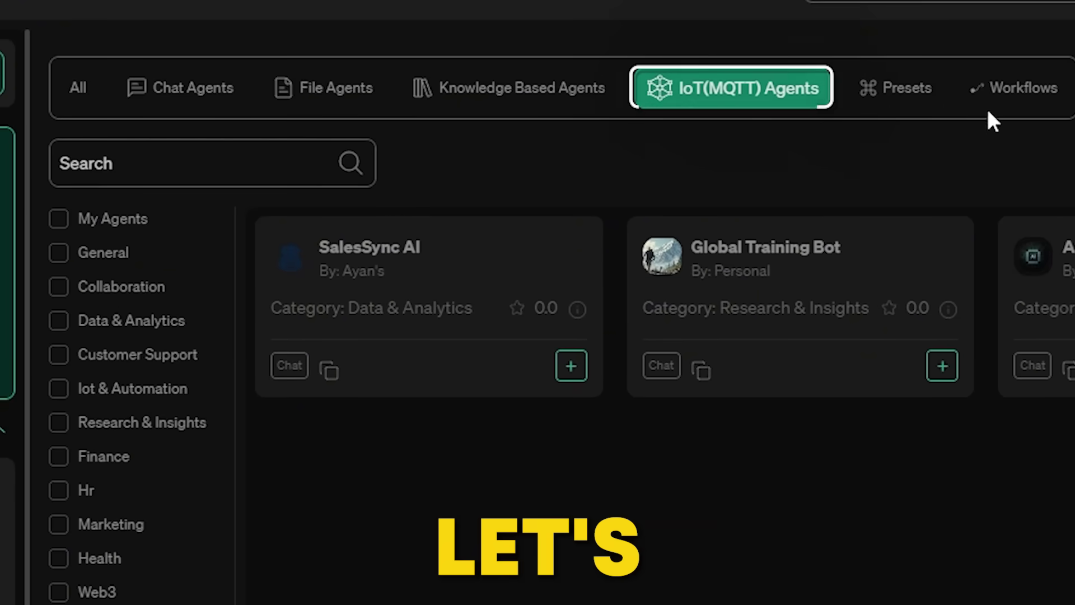
click(847, 163)
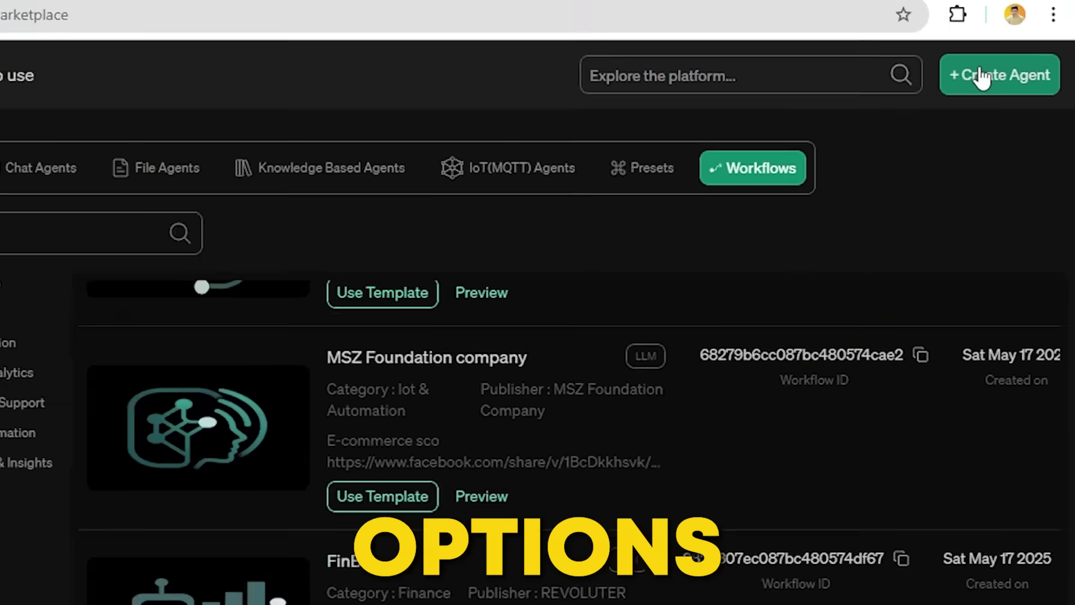
Deploy a Rest API agent, Air Quality Agent, from the Air Quality API example schema.
click(943, 48)
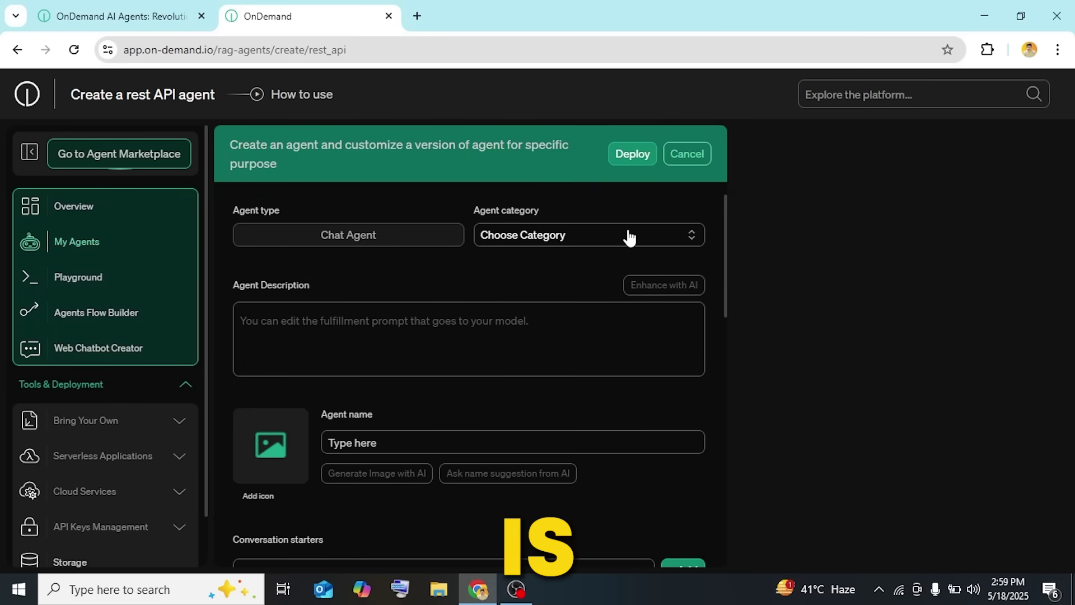
click(629, 235)
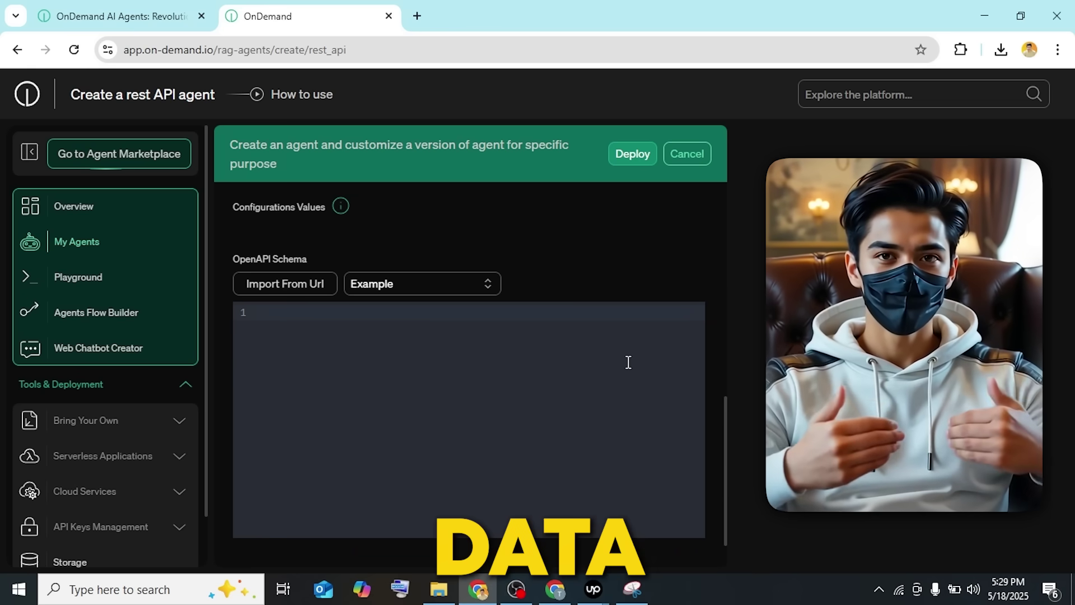
click(460, 283)
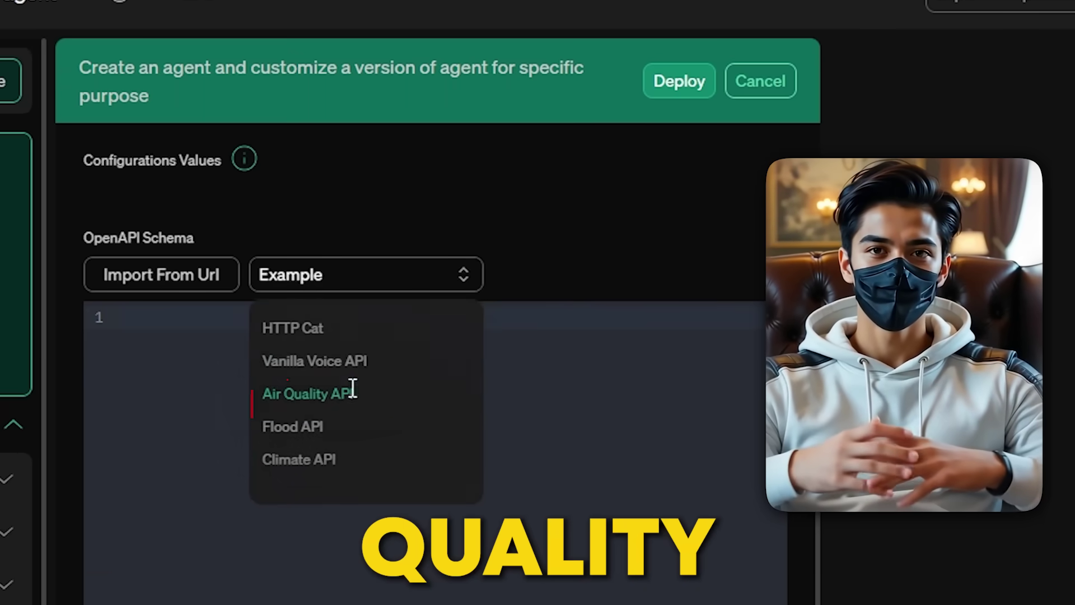
click(353, 388)
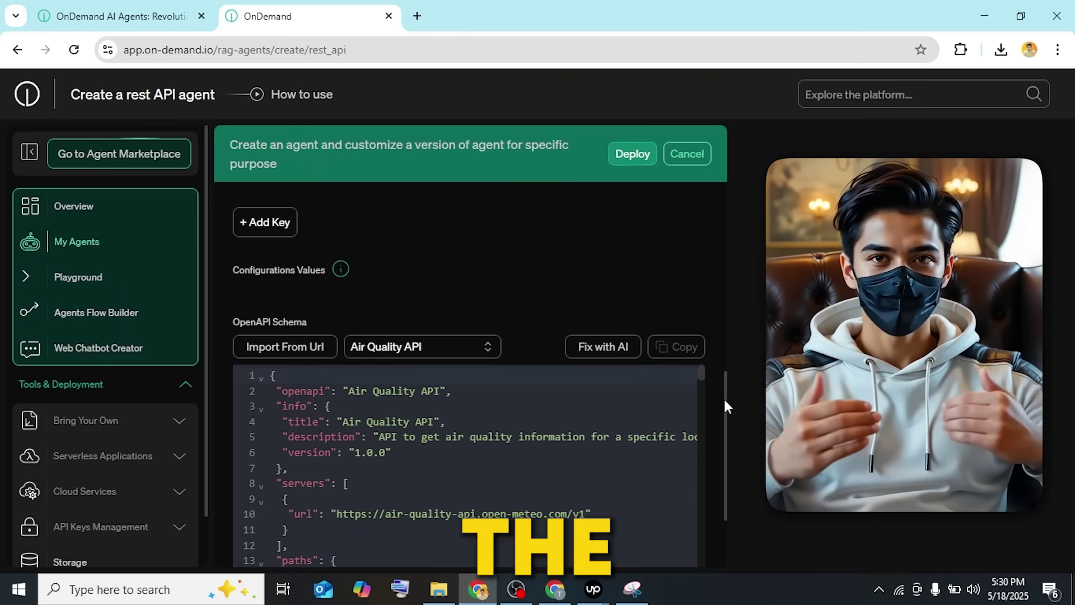
scroll(724, 411, down, 1)
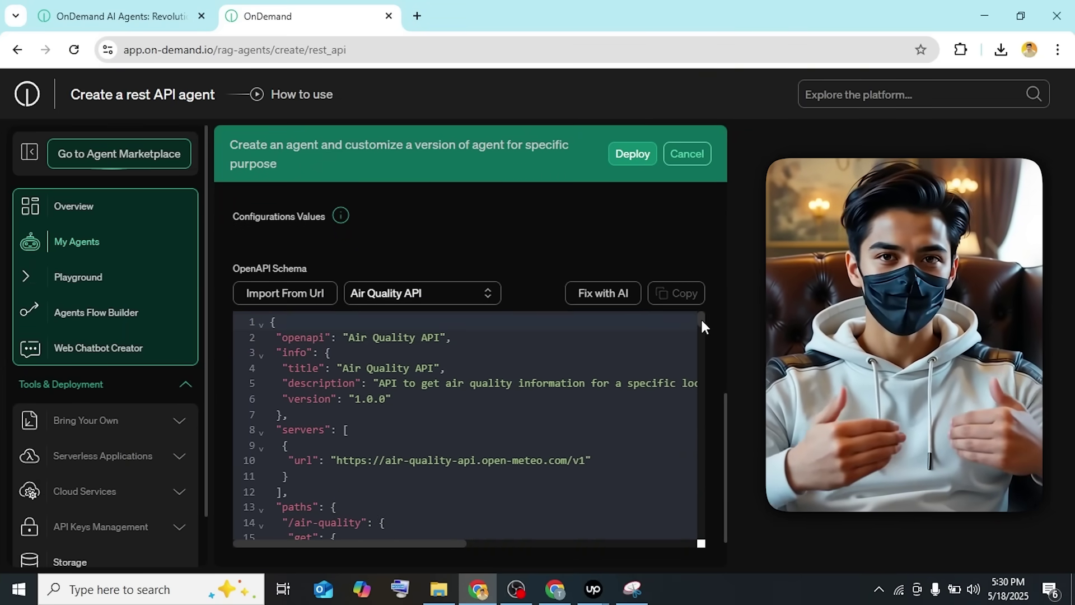
drag(702, 321, 701, 333)
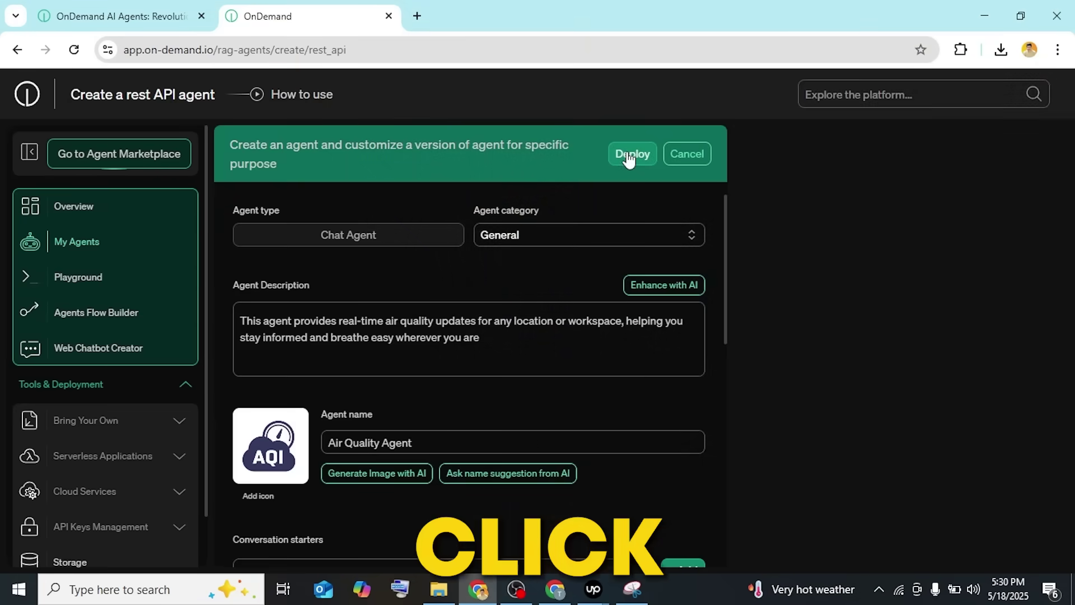
click(631, 154)
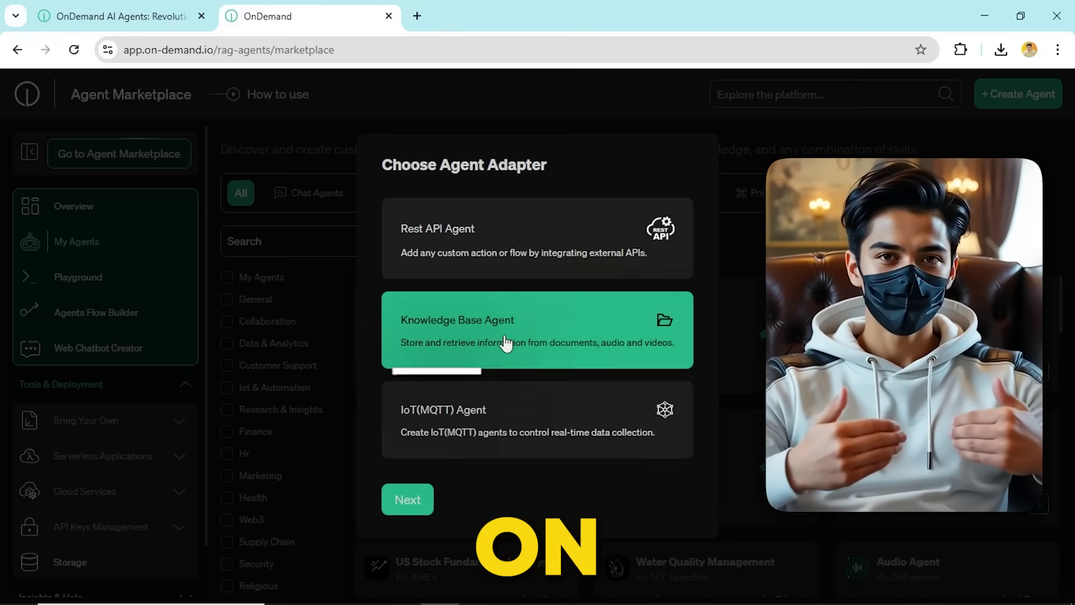
Deploy a knowledge base agent named 'Resarch paper Agent' with description and conversation starter.
click(546, 357)
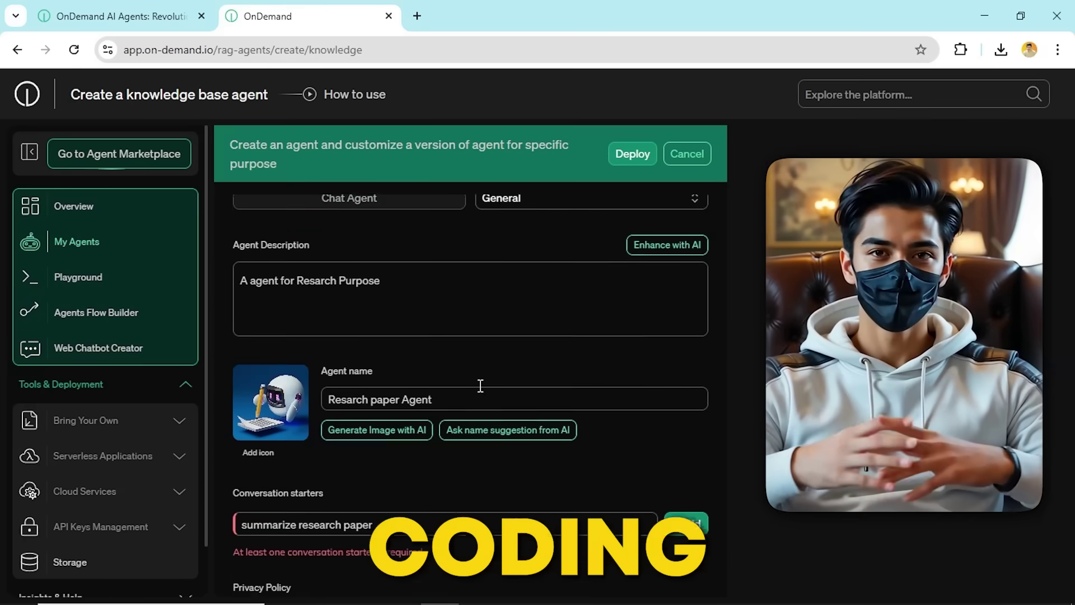
scroll(480, 385, down, 5)
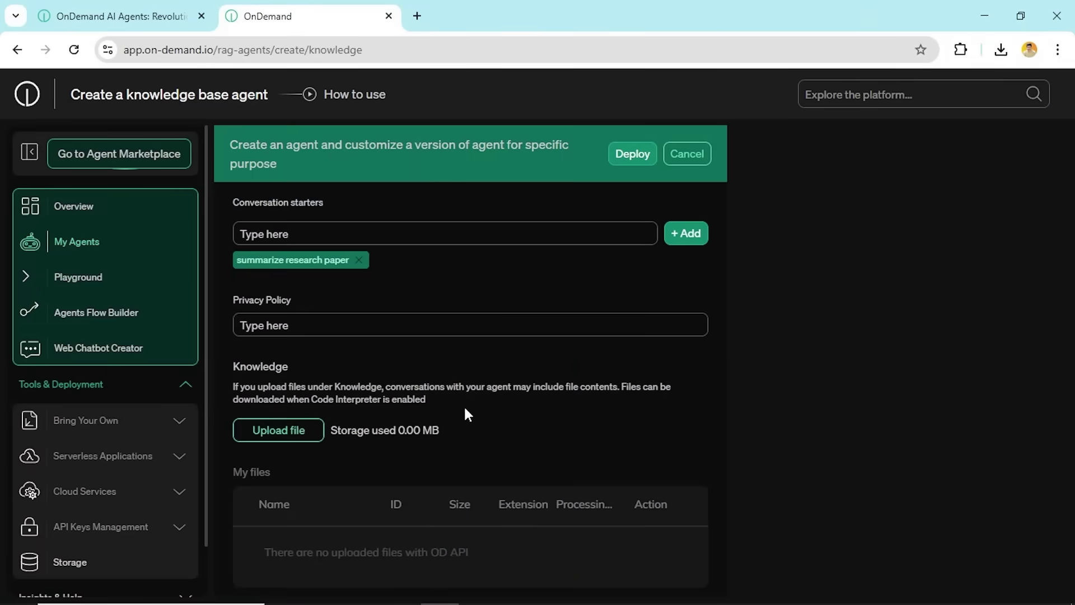
scroll(464, 405, up, 5)
click(637, 159)
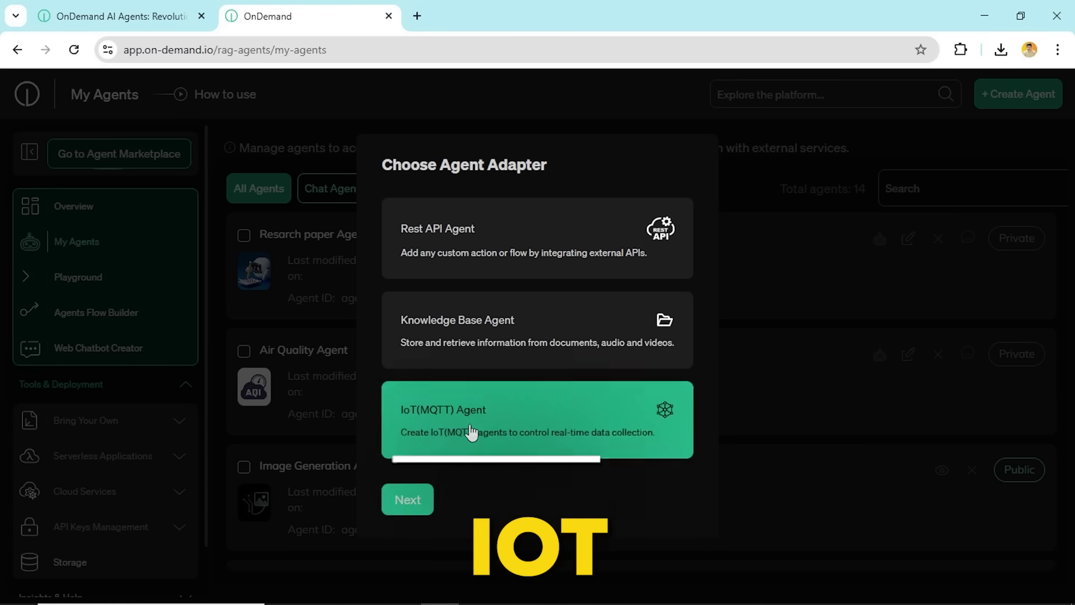
Set up an IoT(MQTT) agent in the Finance category with the MQTT example schema and attempt deployment.
click(408, 499)
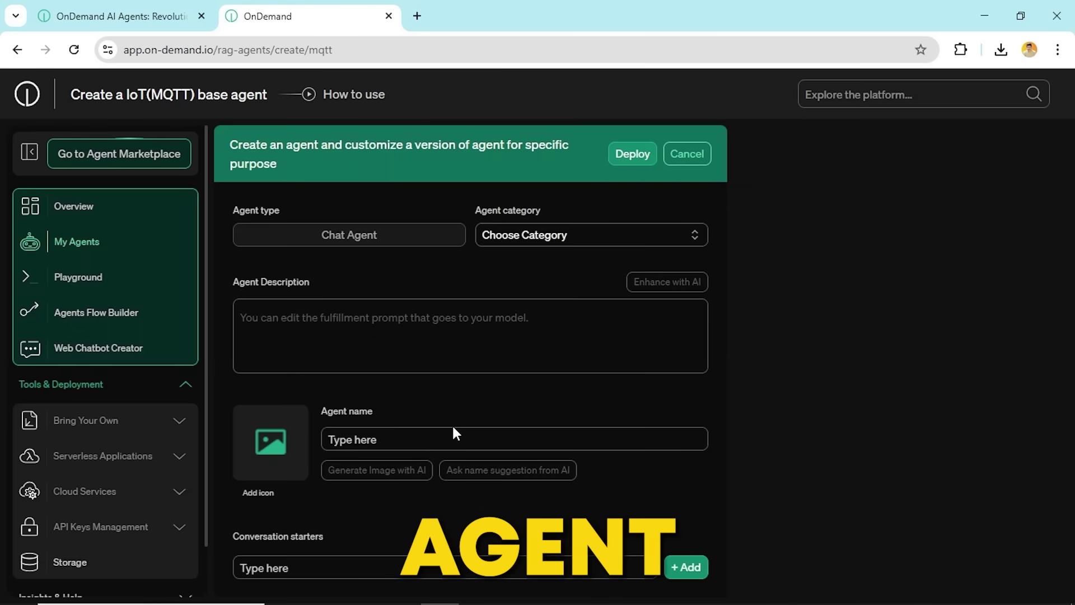
click(591, 235)
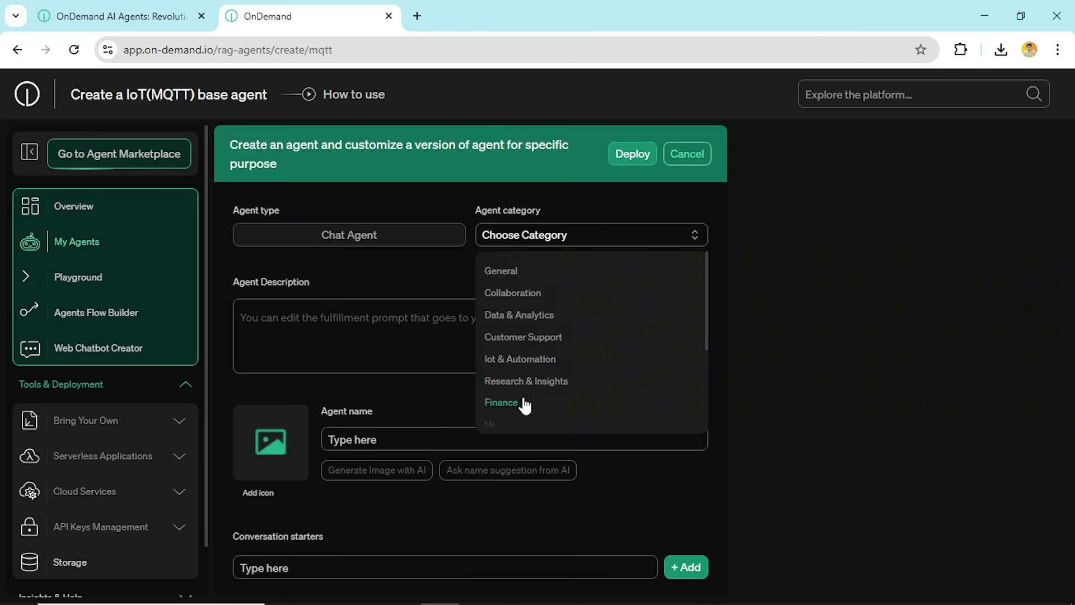
click(525, 404)
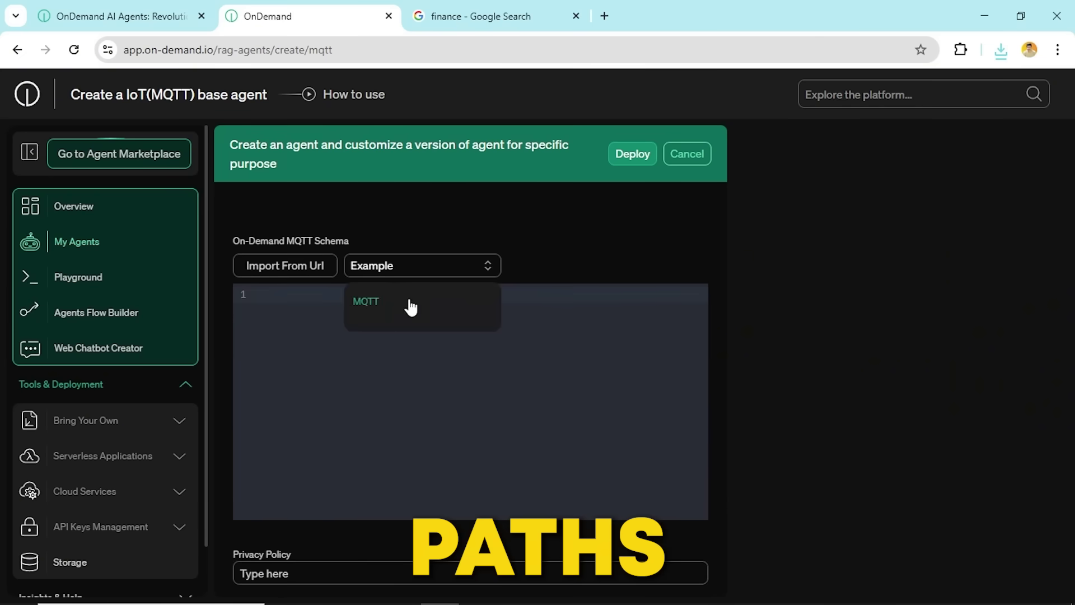
click(411, 307)
drag(704, 301, 704, 408)
click(630, 157)
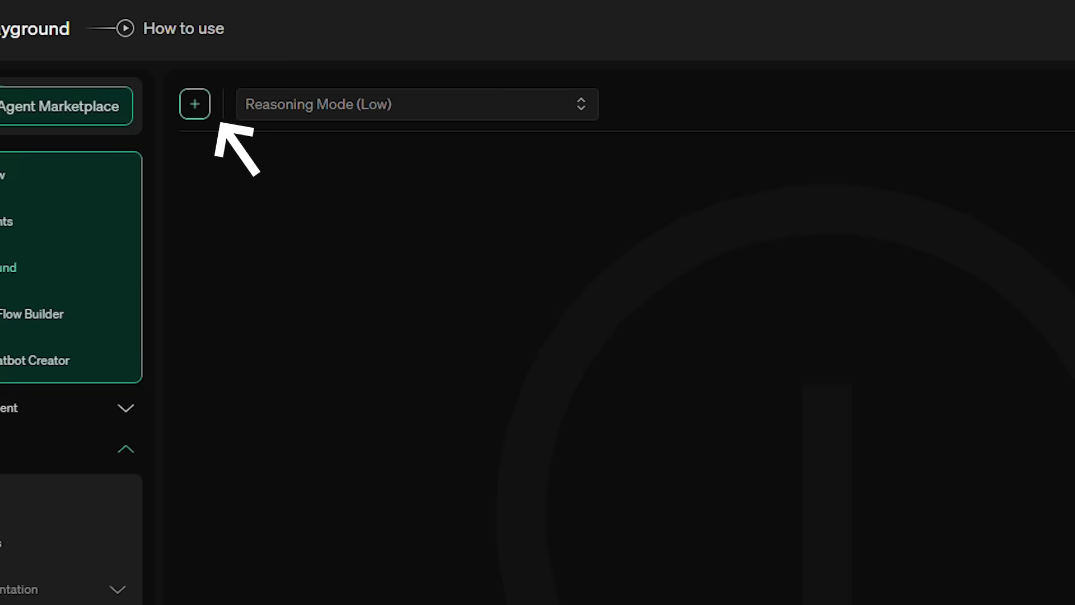
Check the reasoning mode options, then scroll through the Agent Marketplace tool grid.
click(434, 109)
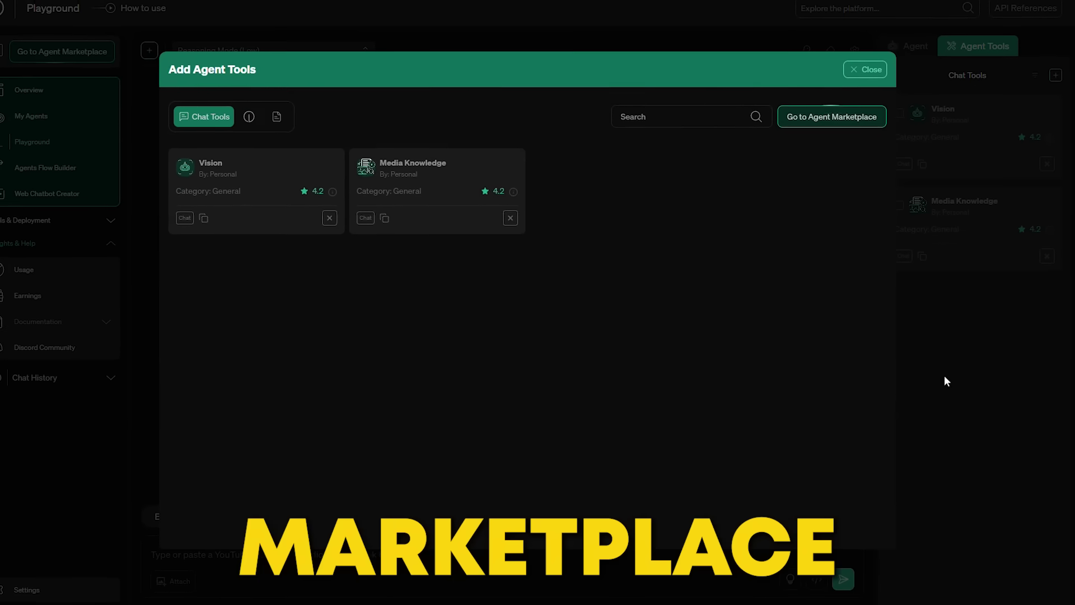
click(831, 120)
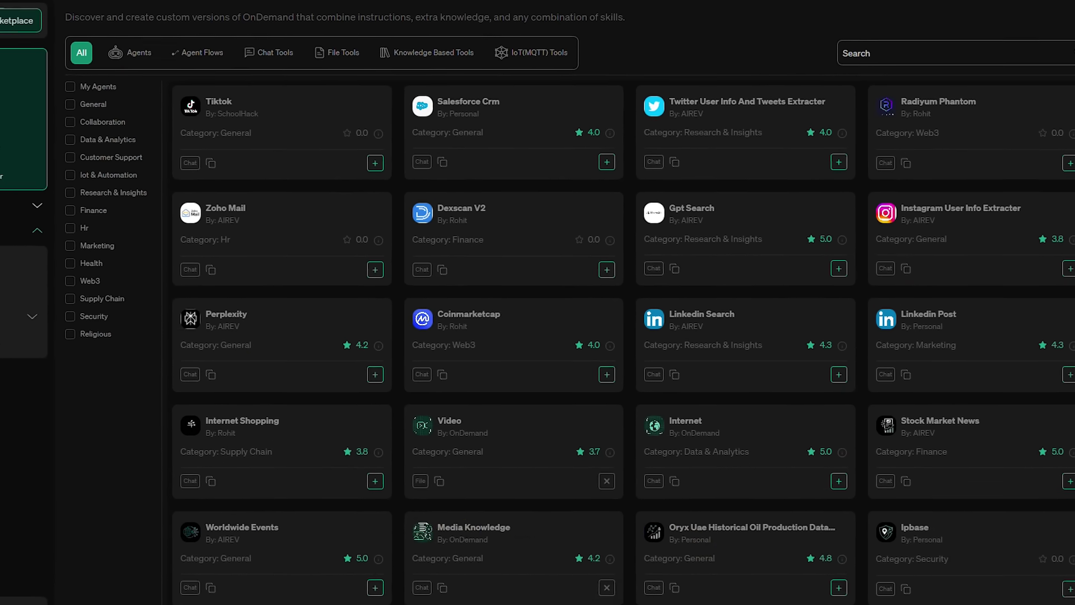
scroll(538, 336, down, 6)
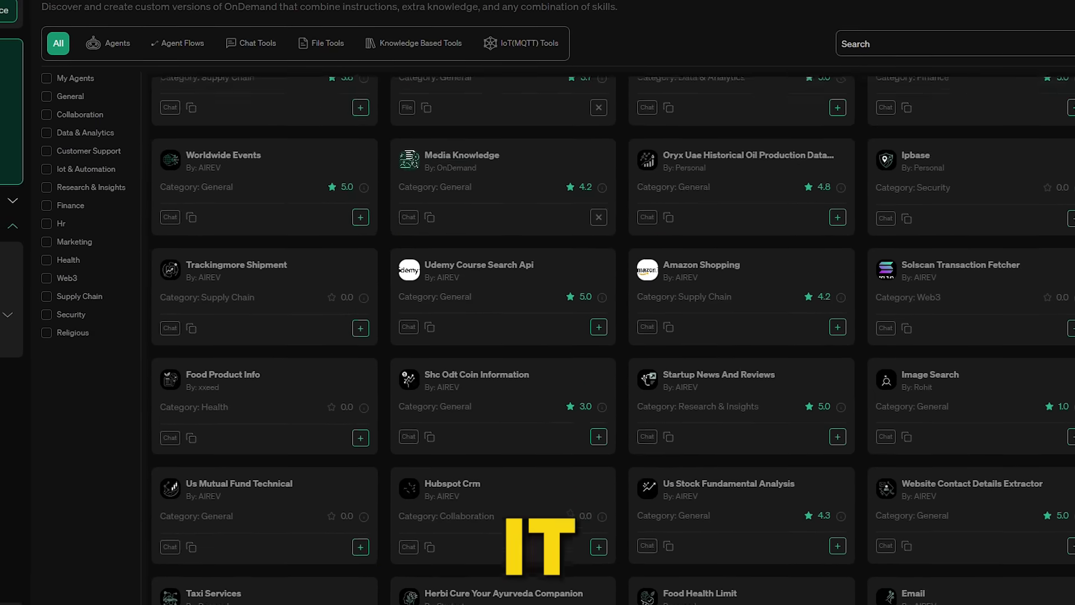
scroll(537, 336, down, 2)
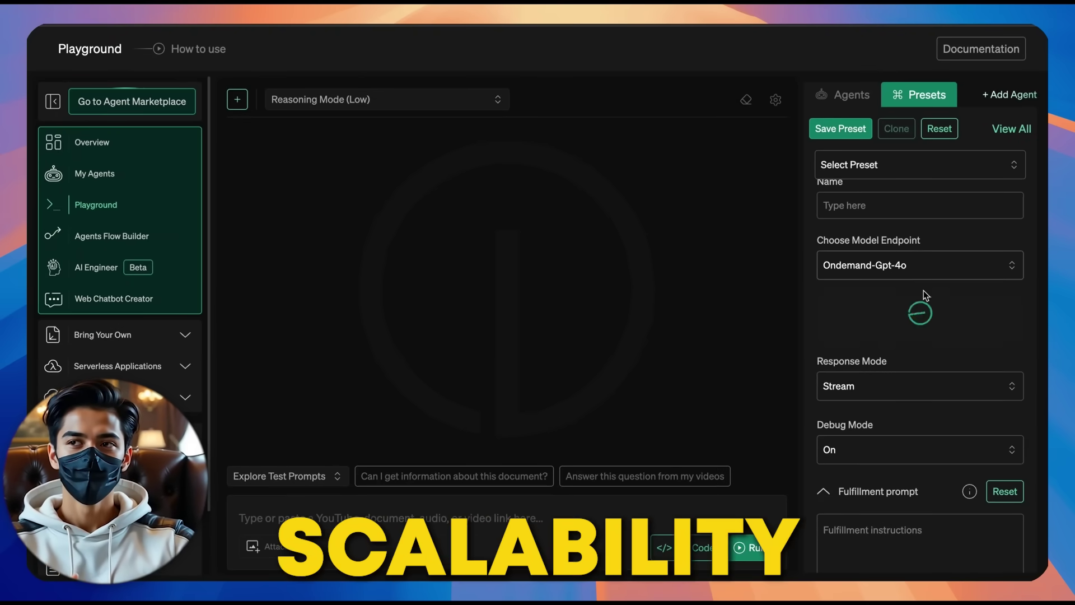
Review the model endpoint list, Response Mode options and the Stop sequences field.
scroll(919, 327, down, 3)
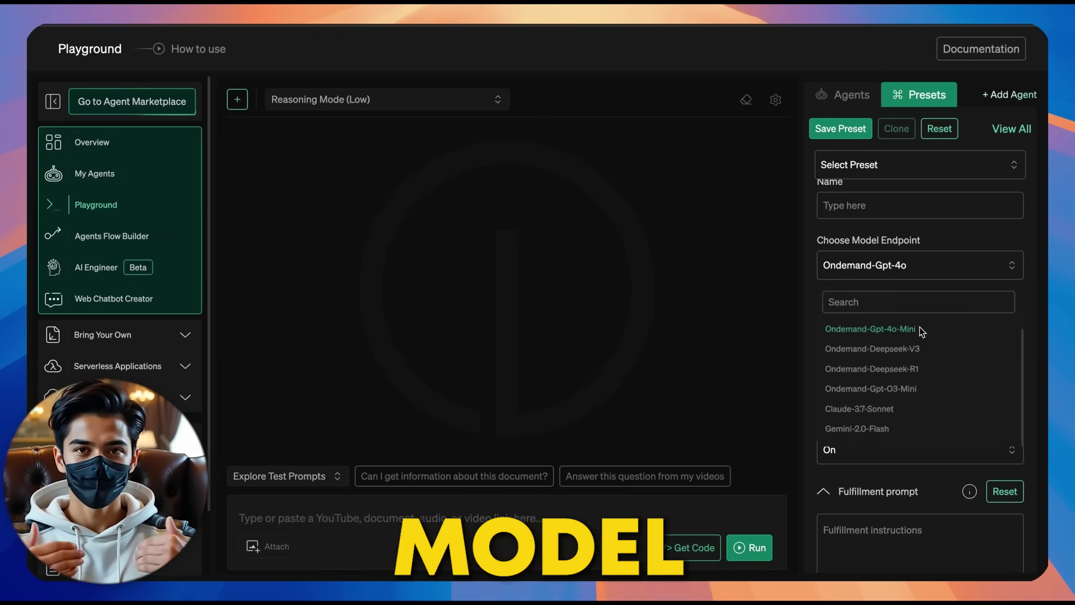
scroll(901, 334, up, 3)
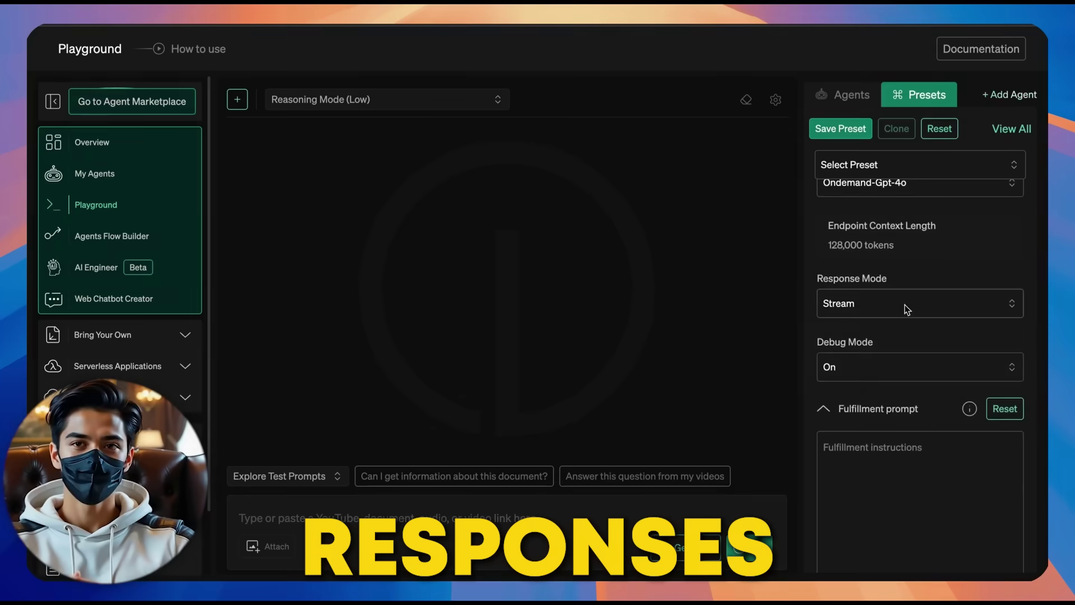
click(906, 308)
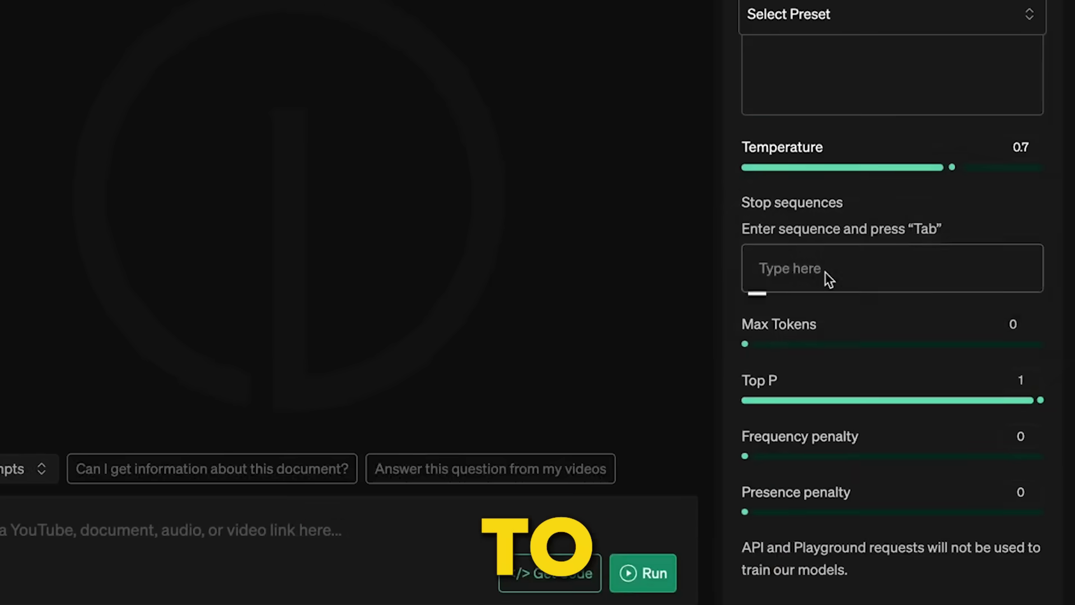
click(825, 273)
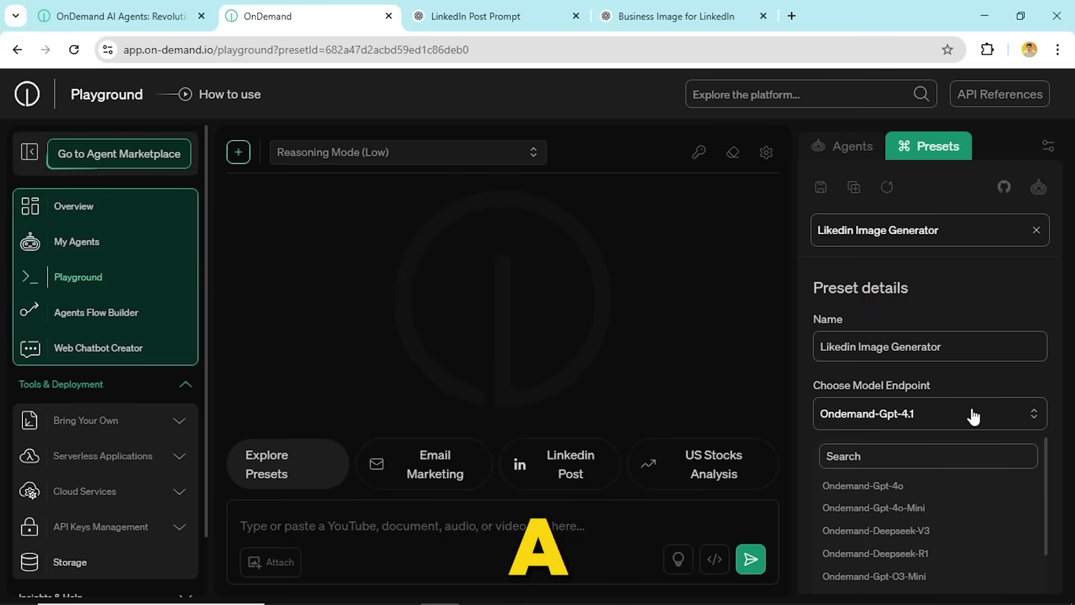
Send the LinkedIn image prompt with the Image Generation Agent enabled after checking endpoint and debug options.
click(965, 378)
click(965, 374)
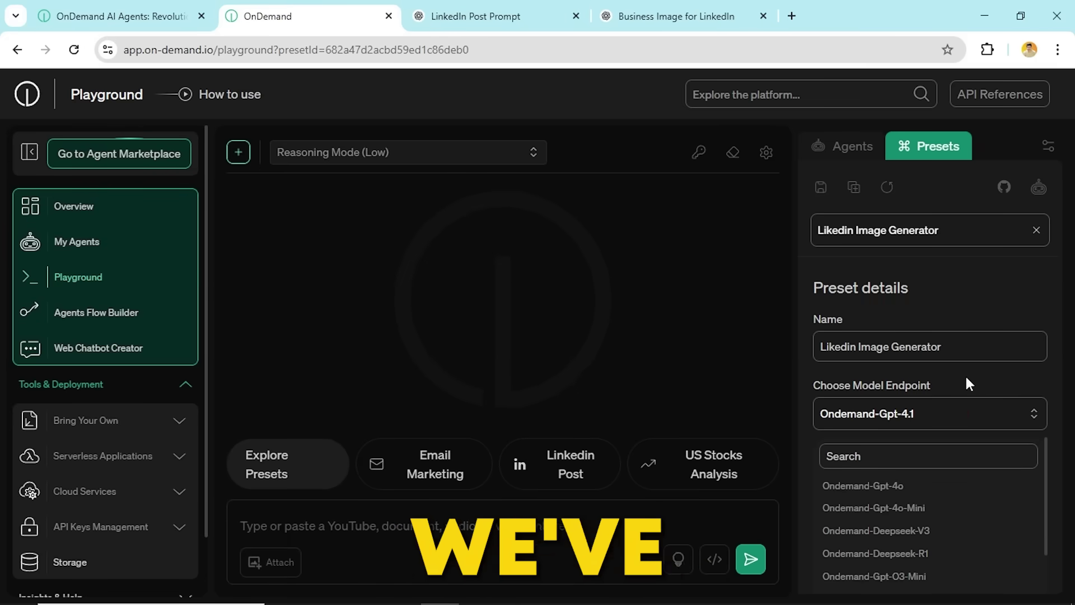
scroll(969, 384, down, 3)
click(989, 470)
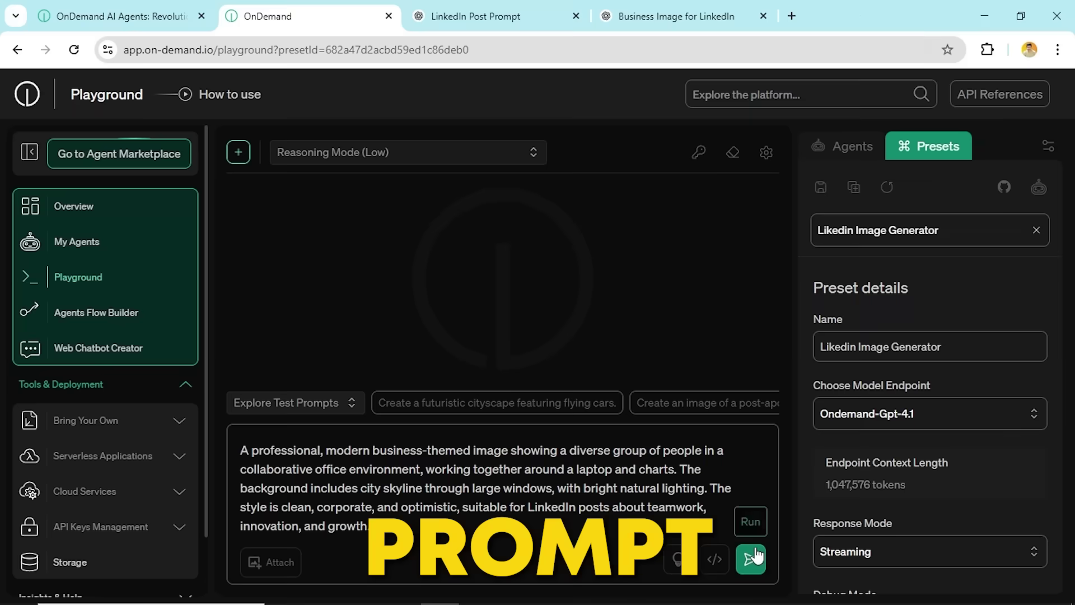
click(750, 559)
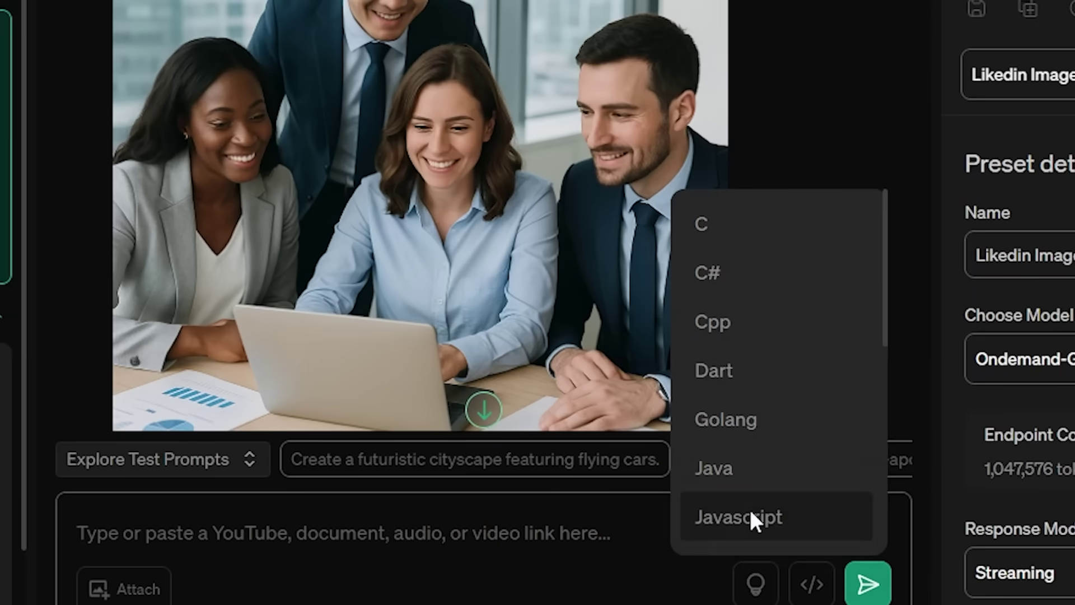
Generate the integration code in Javascript, read it maximised, then regenerate it in C.
click(675, 516)
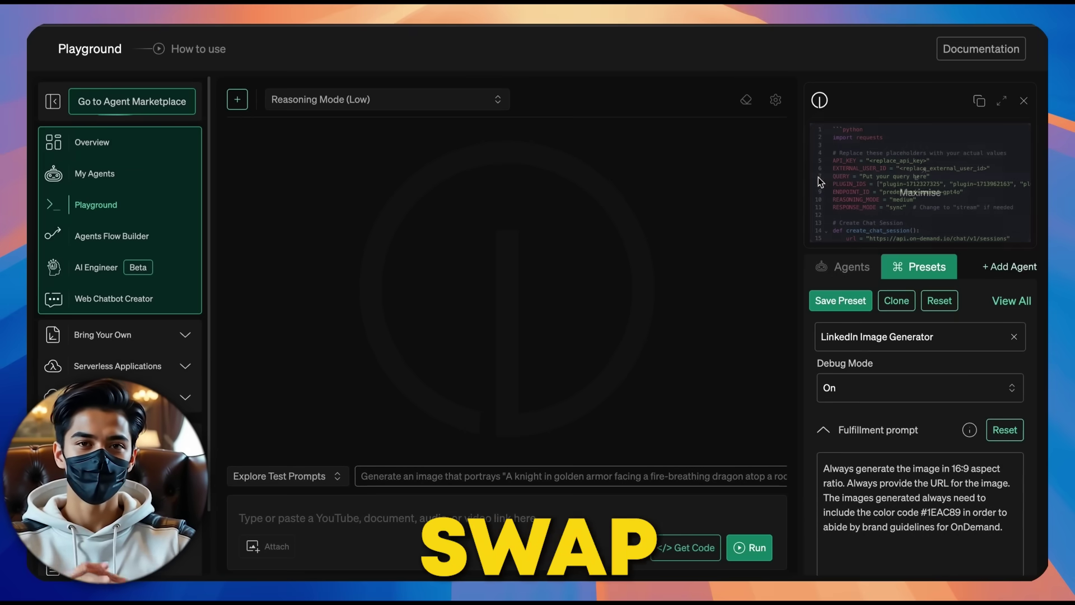
mouse_move(889, 170)
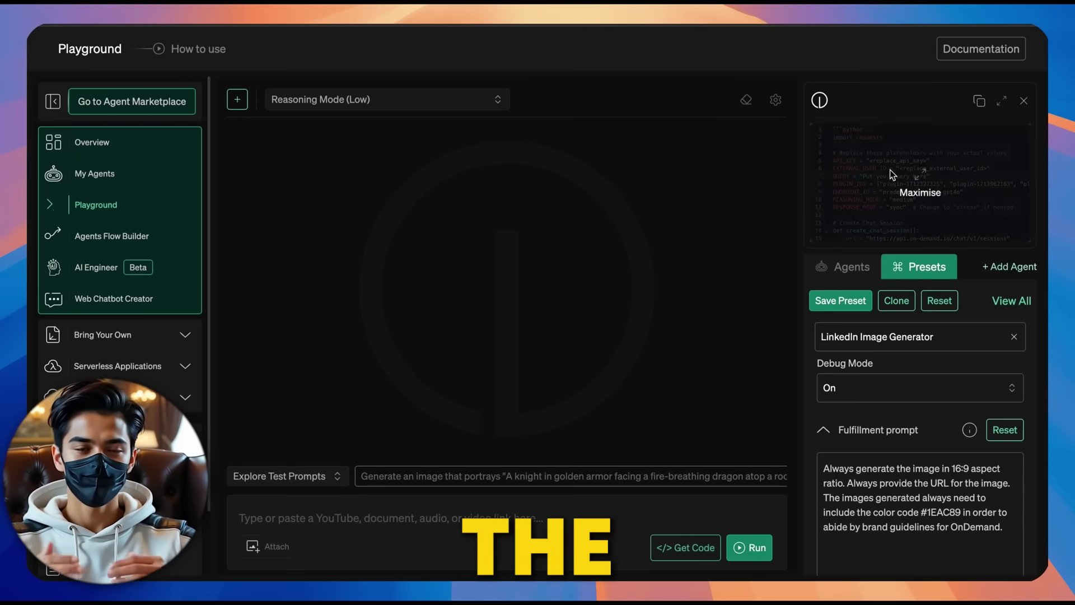
click(918, 178)
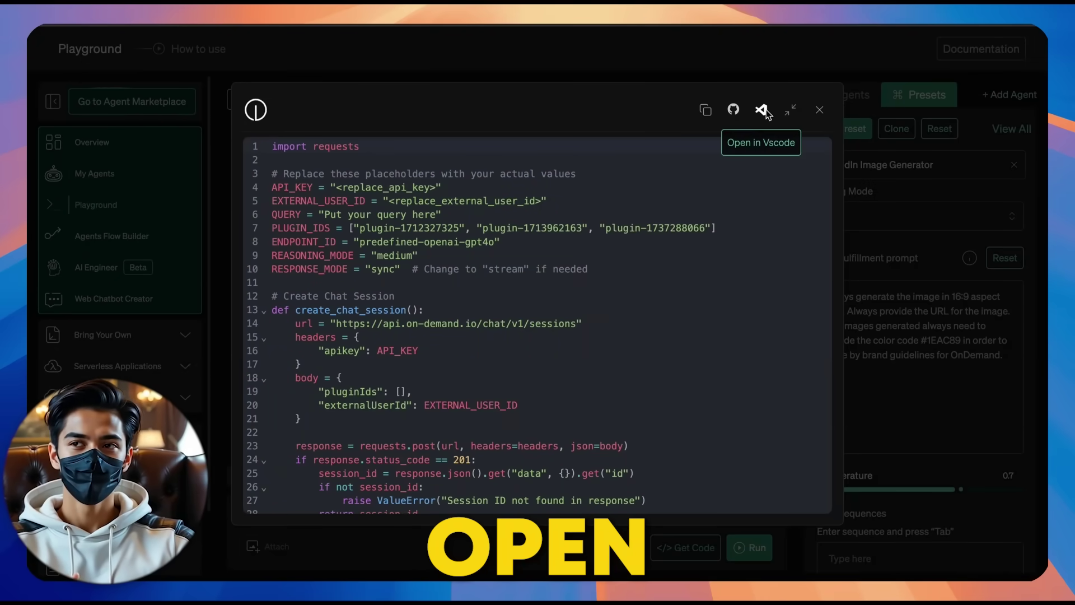
key(Escape)
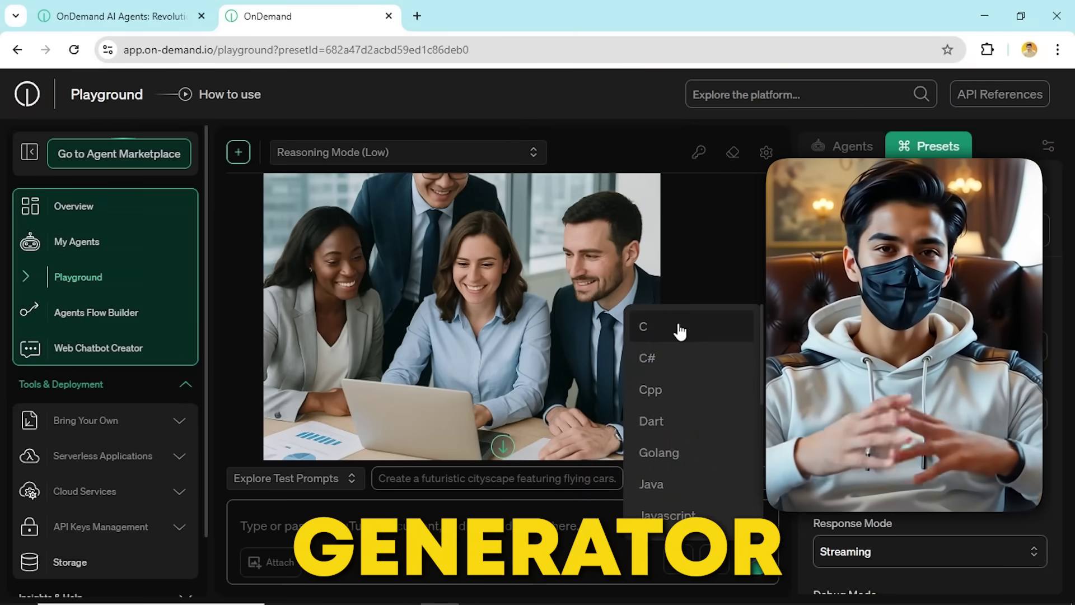
click(680, 331)
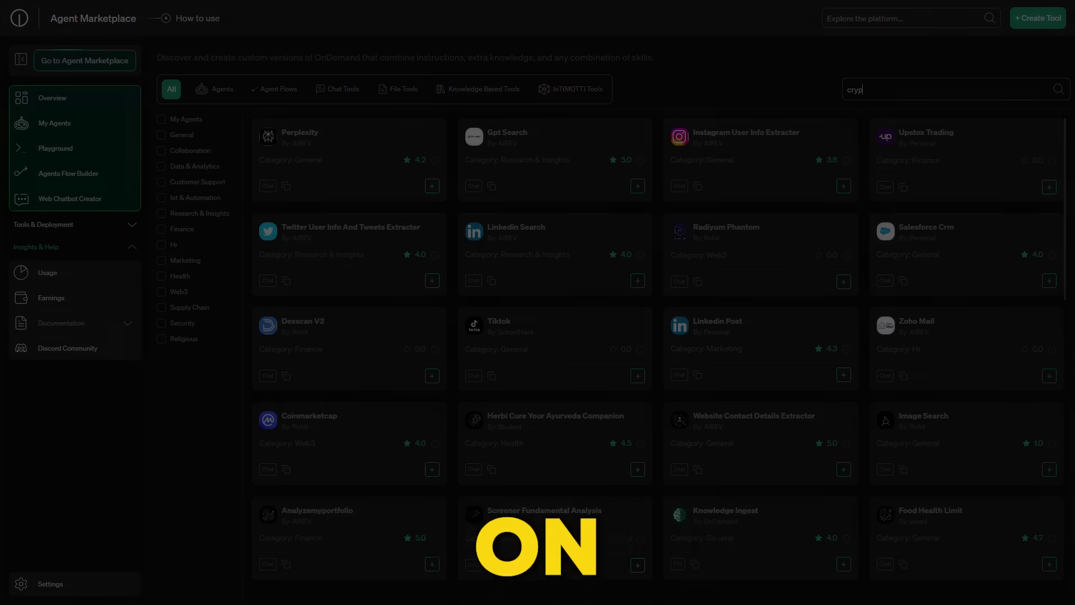
Search the marketplace for 'cryp' tools and switch the reasoning mode to Sota.
key(Return)
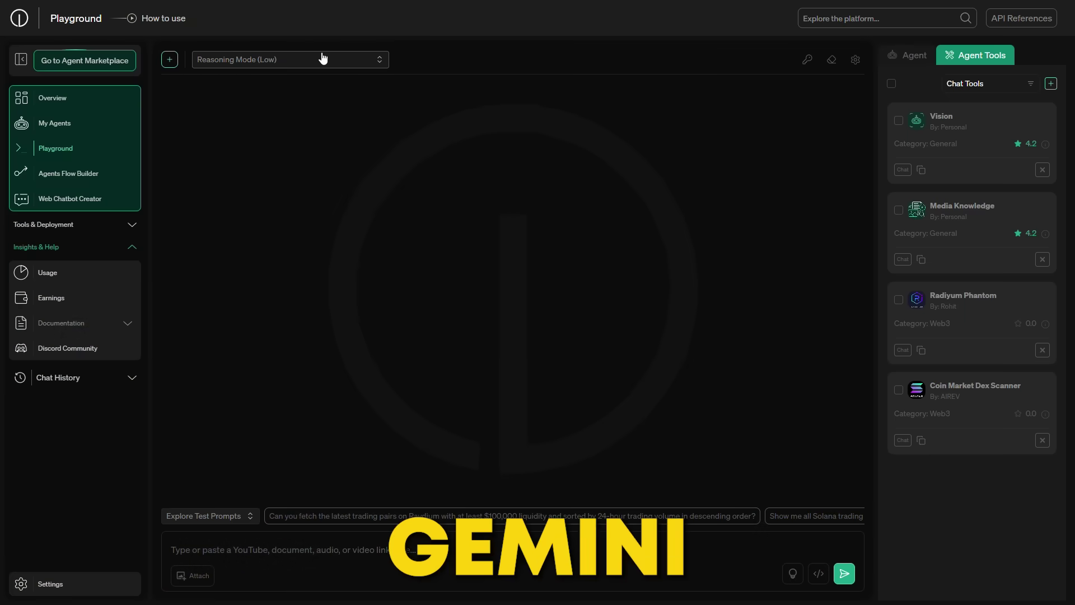
click(323, 59)
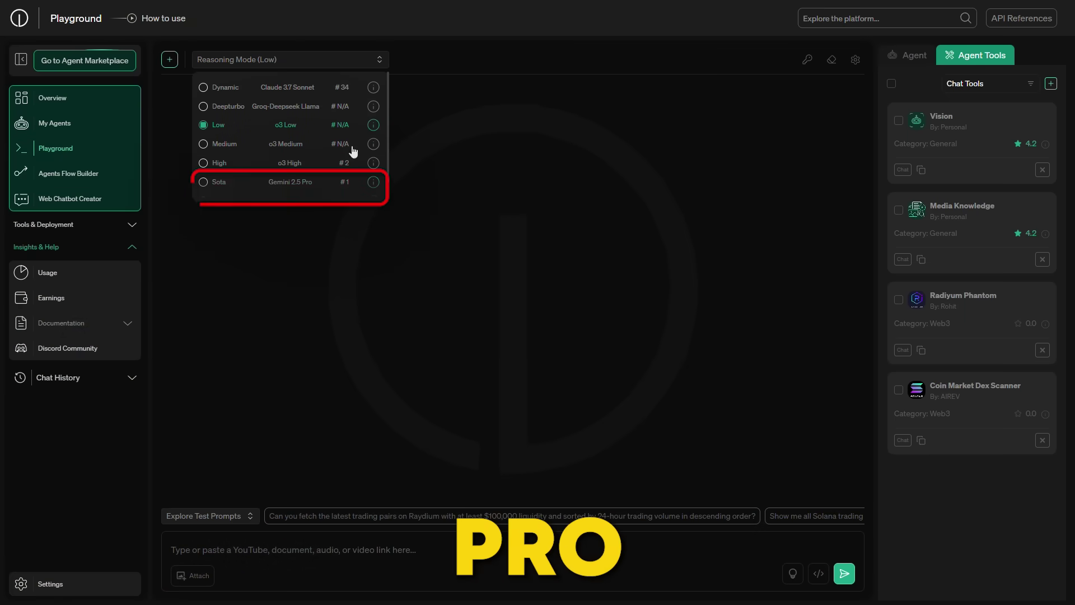
click(260, 185)
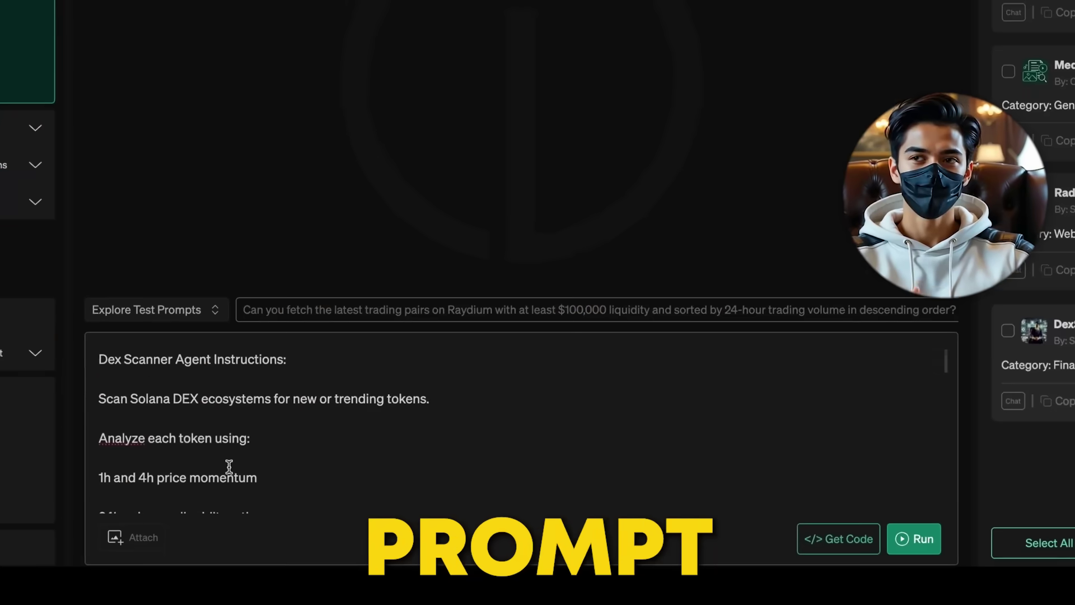
Run the crypto trading prompt with the agents.
scroll(229, 466, down, 5)
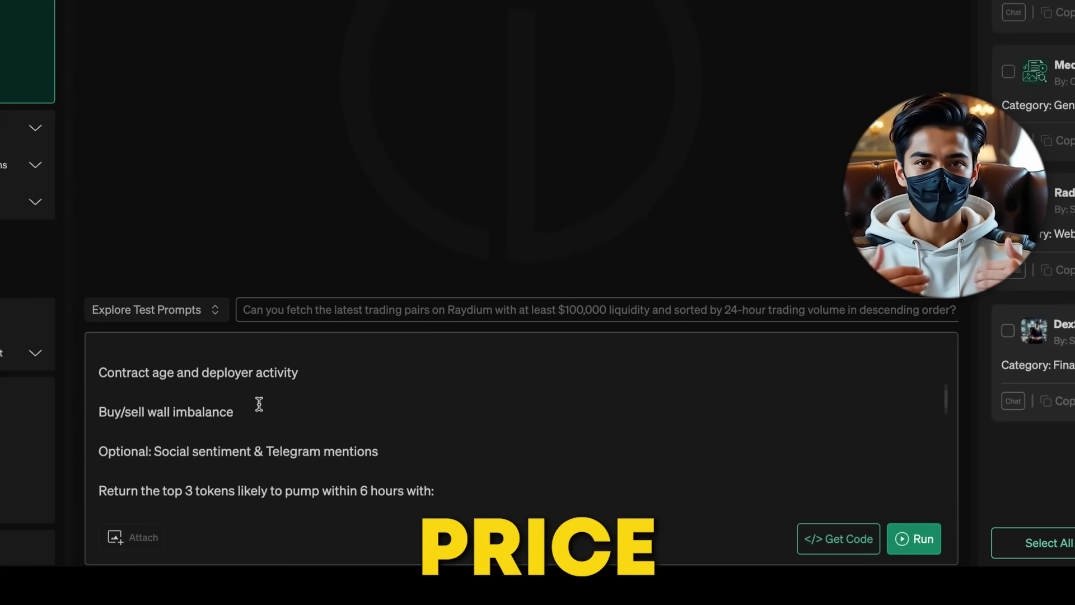
scroll(259, 404, down, 8)
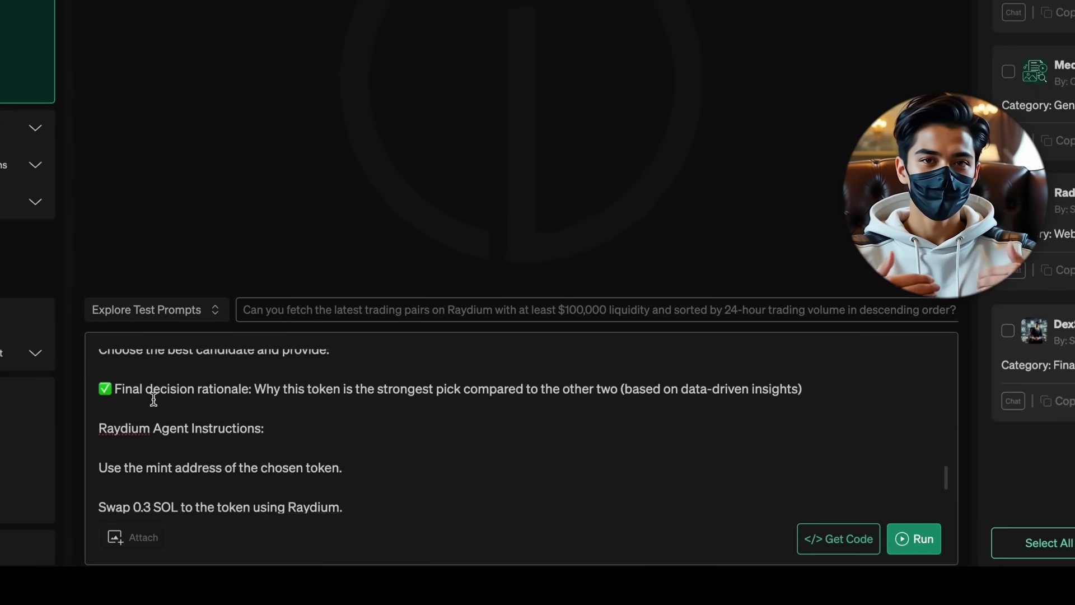
scroll(217, 397, down, 2)
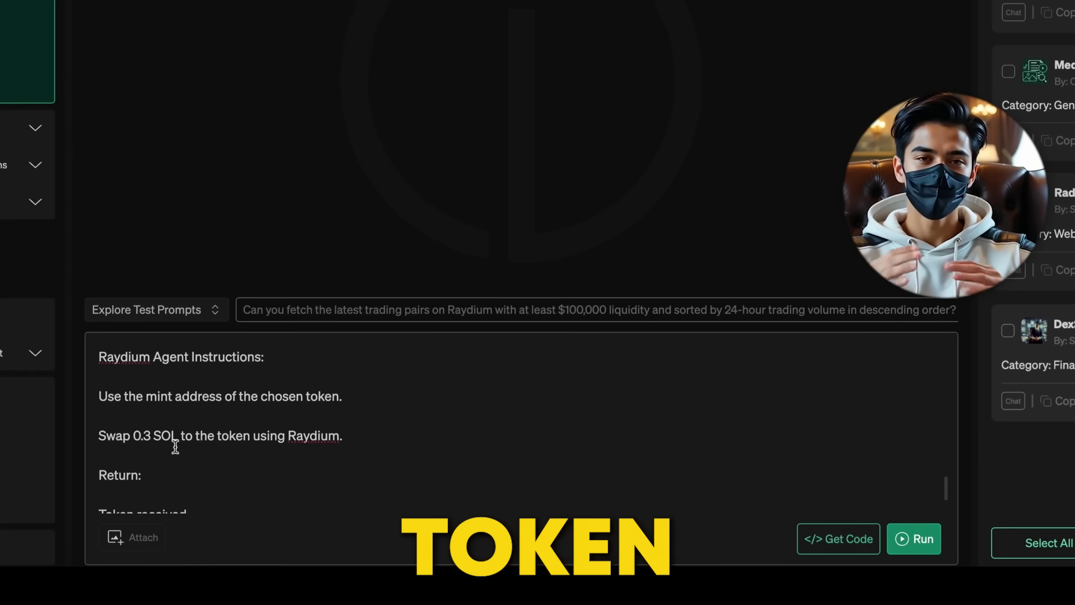
scroll(396, 436, down, 3)
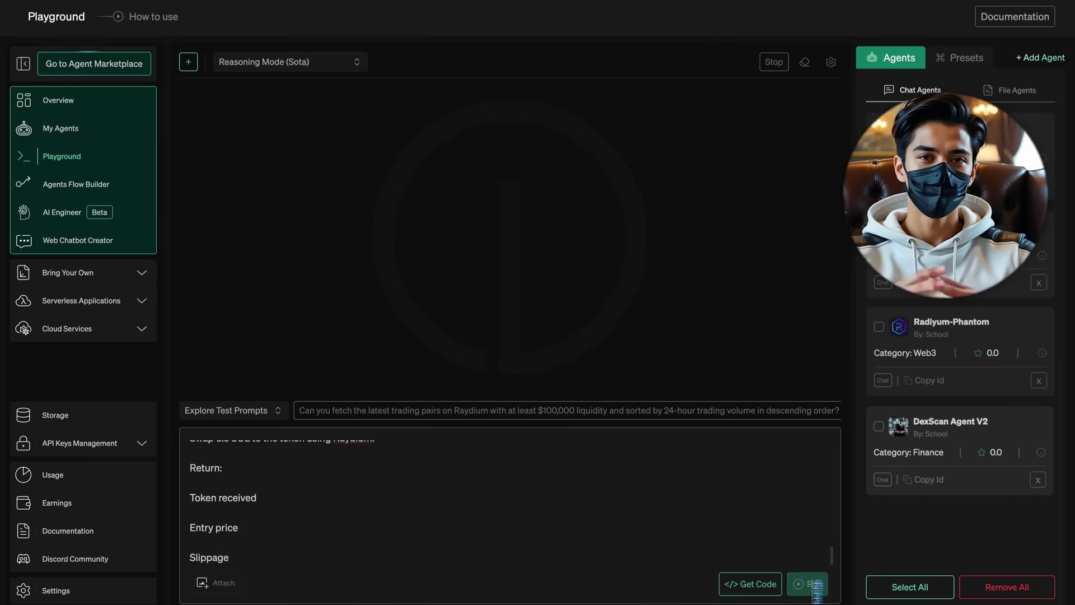
click(814, 585)
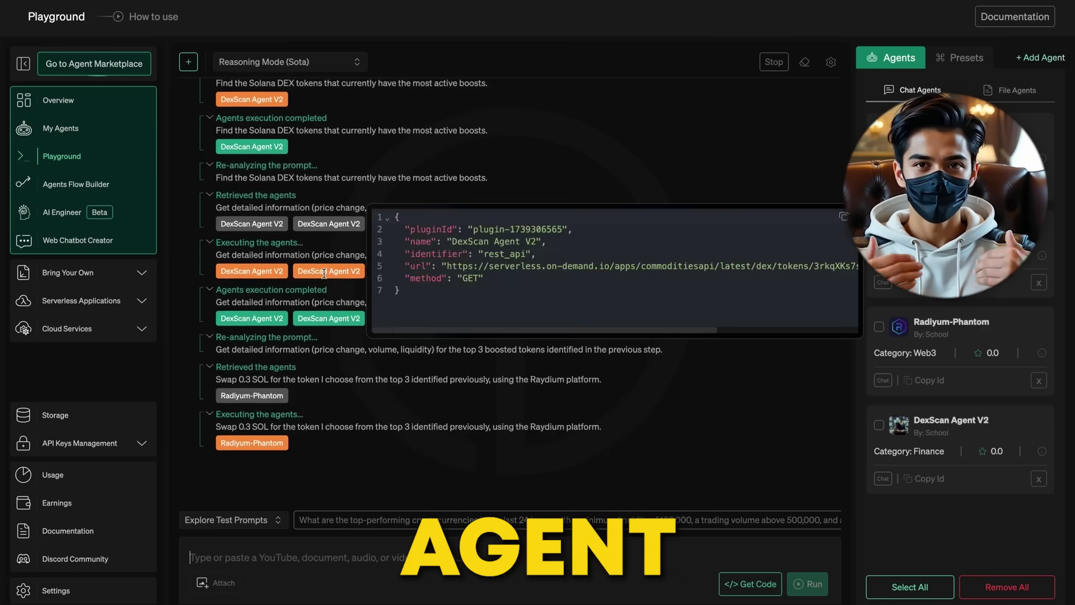
Review the agents' top 3 pump-likely tokens and open MOON's details in the Phantom wallet.
scroll(352, 212, up, 2)
scroll(352, 211, down, 1)
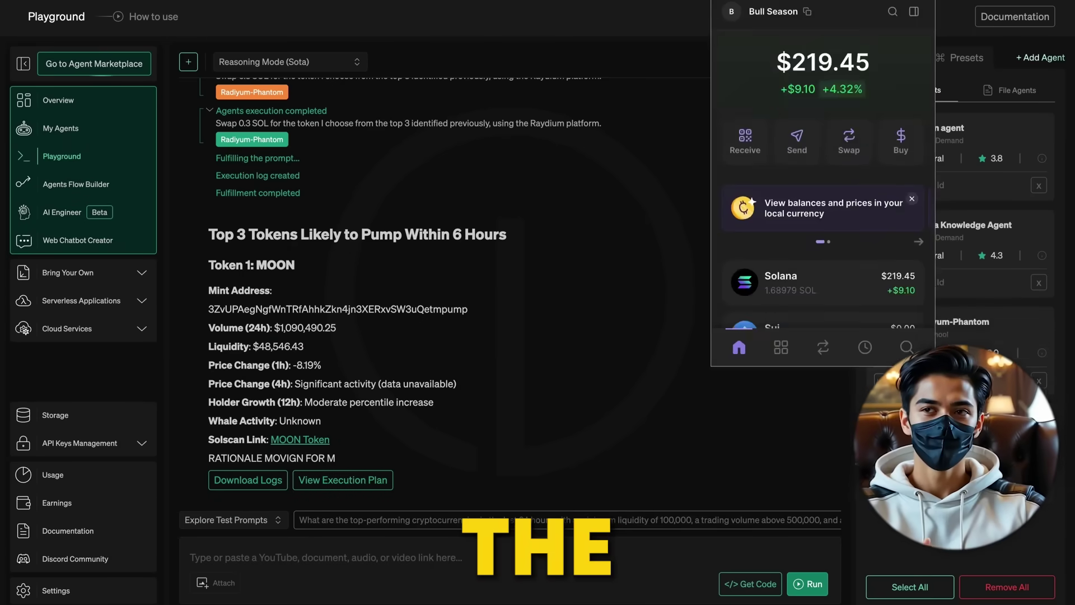
scroll(852, 138, down, 2)
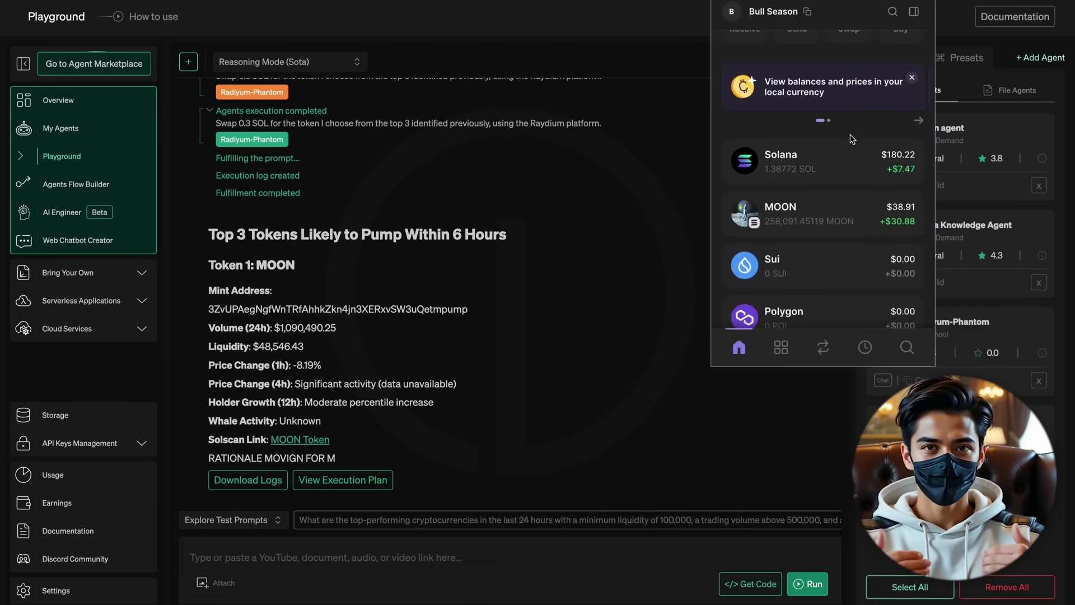
click(788, 231)
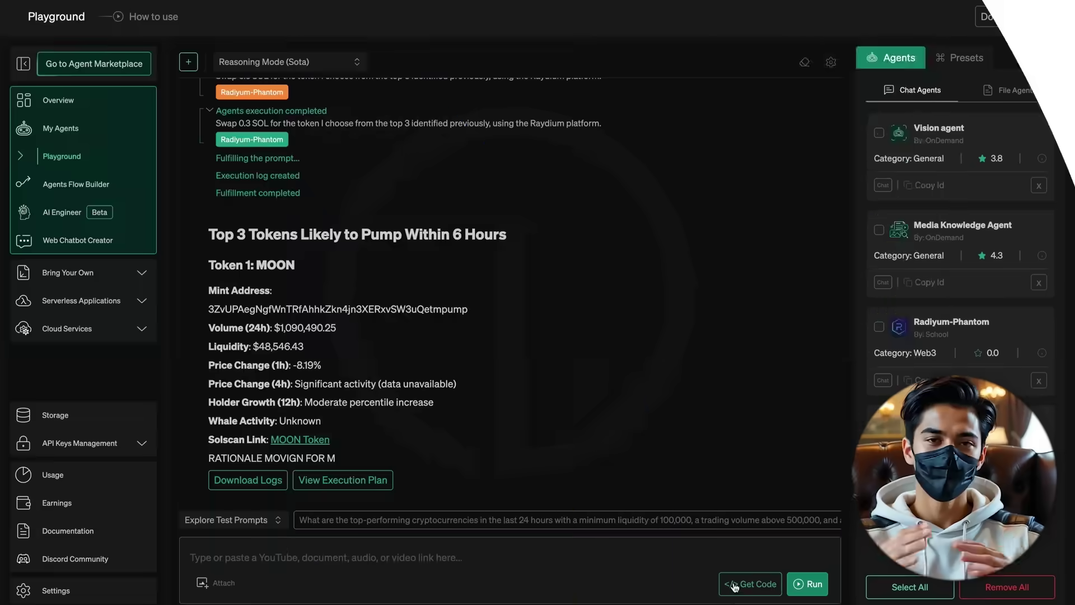
click(750, 584)
Generate Golang code for the agent chat API and push it to GitHub.
click(583, 301)
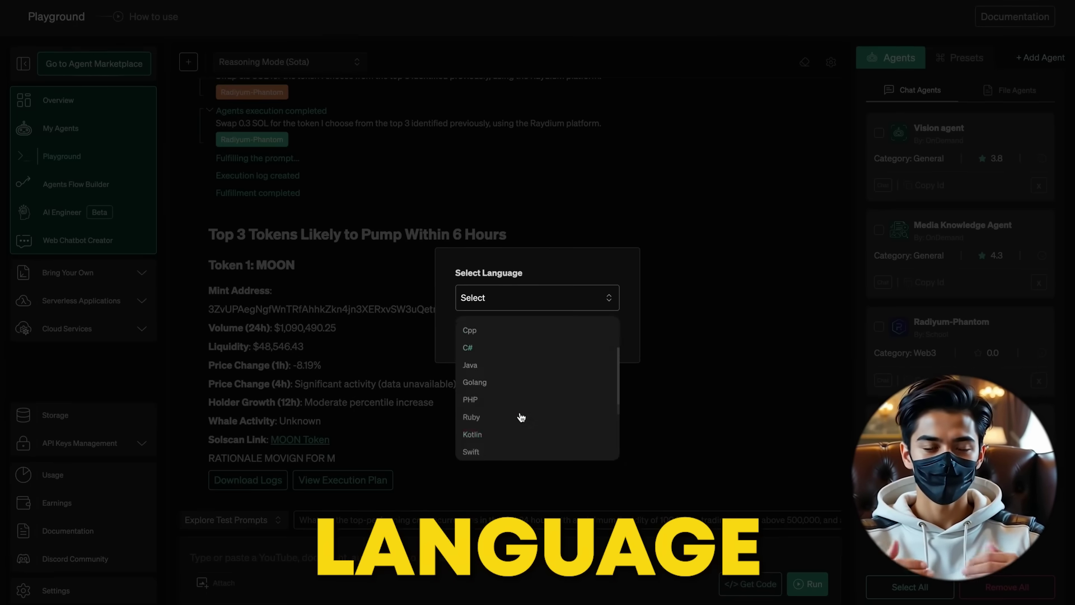
scroll(518, 415, up, 3)
click(484, 362)
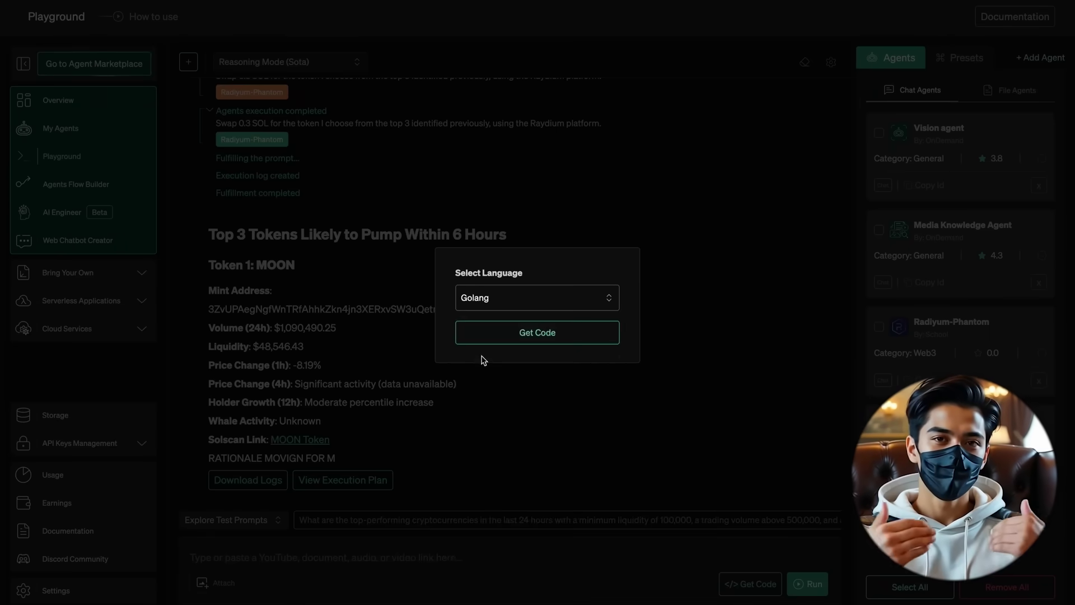
click(516, 335)
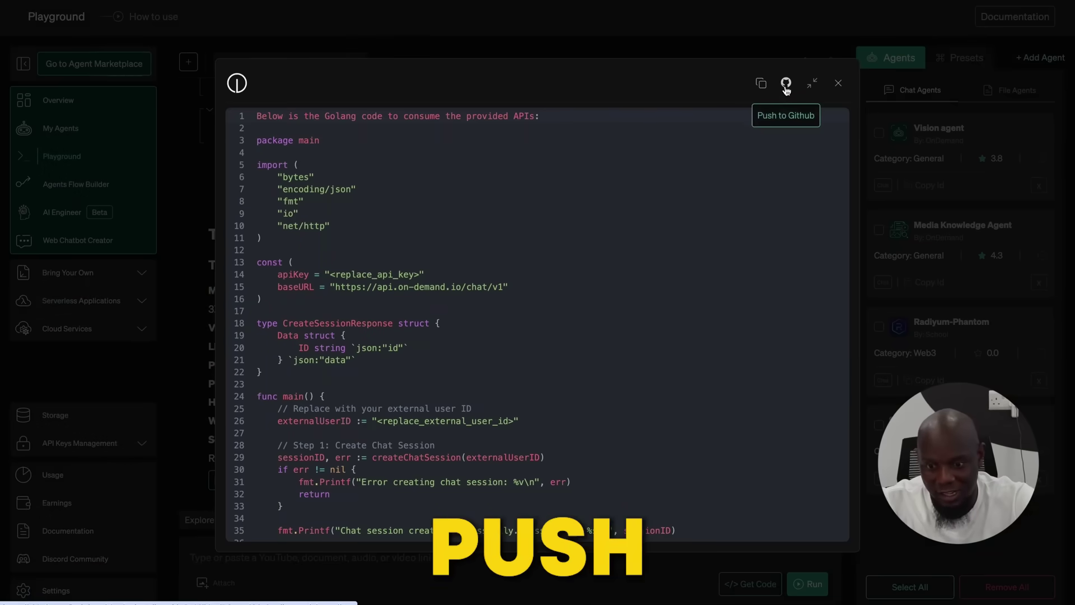
click(786, 84)
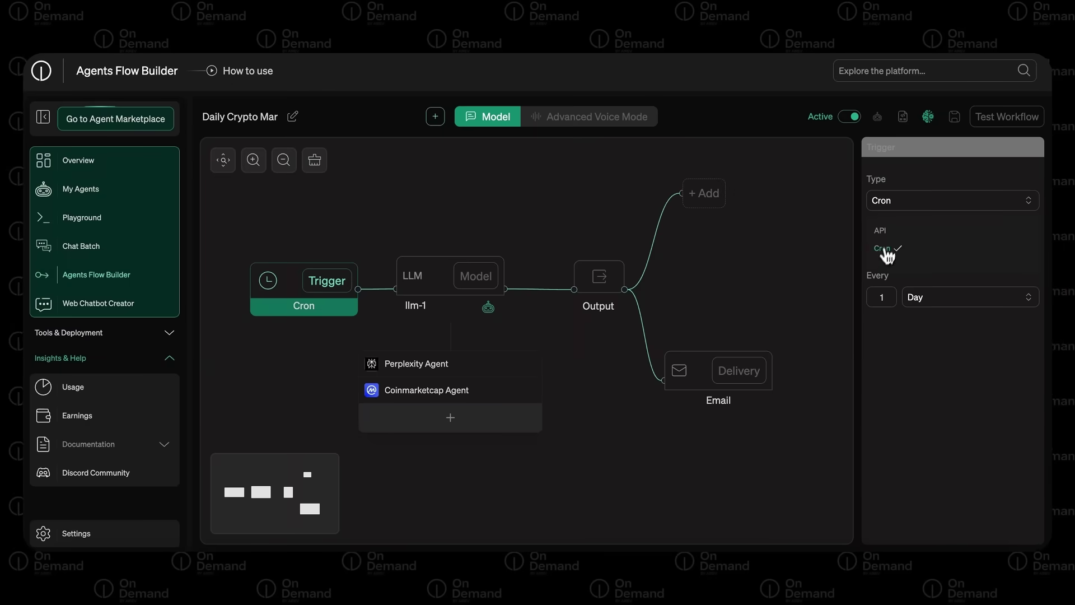
Set the flow's Trigger node type to Cron.
click(896, 250)
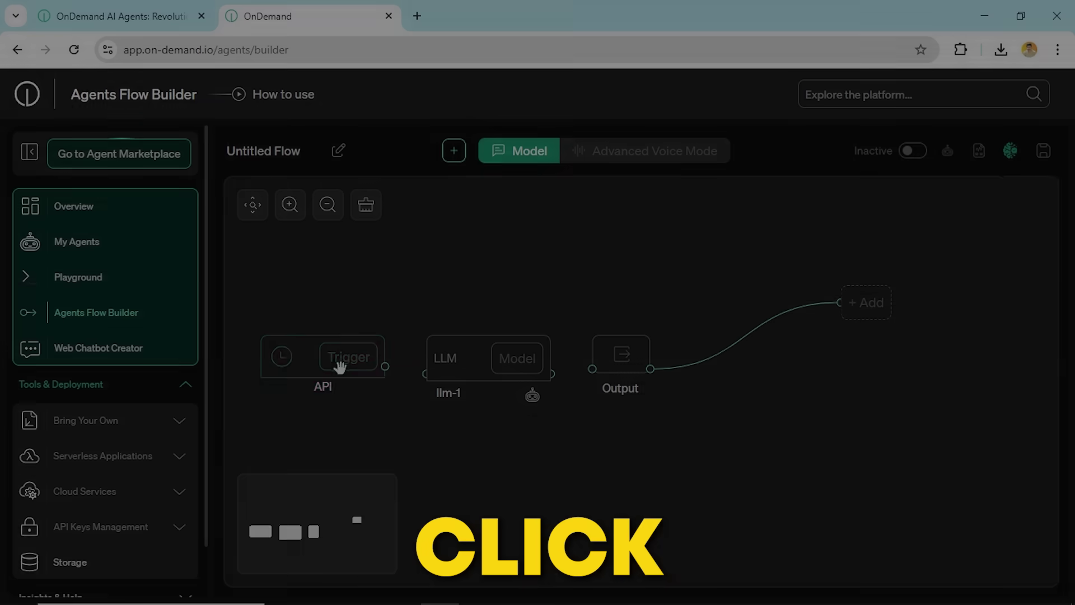
click(338, 364)
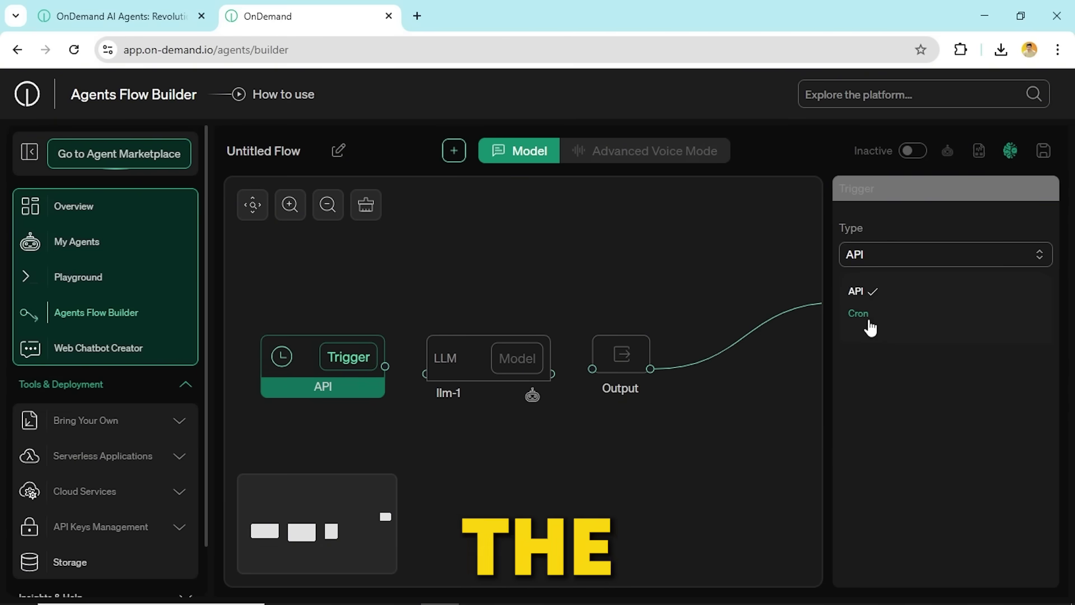
click(866, 315)
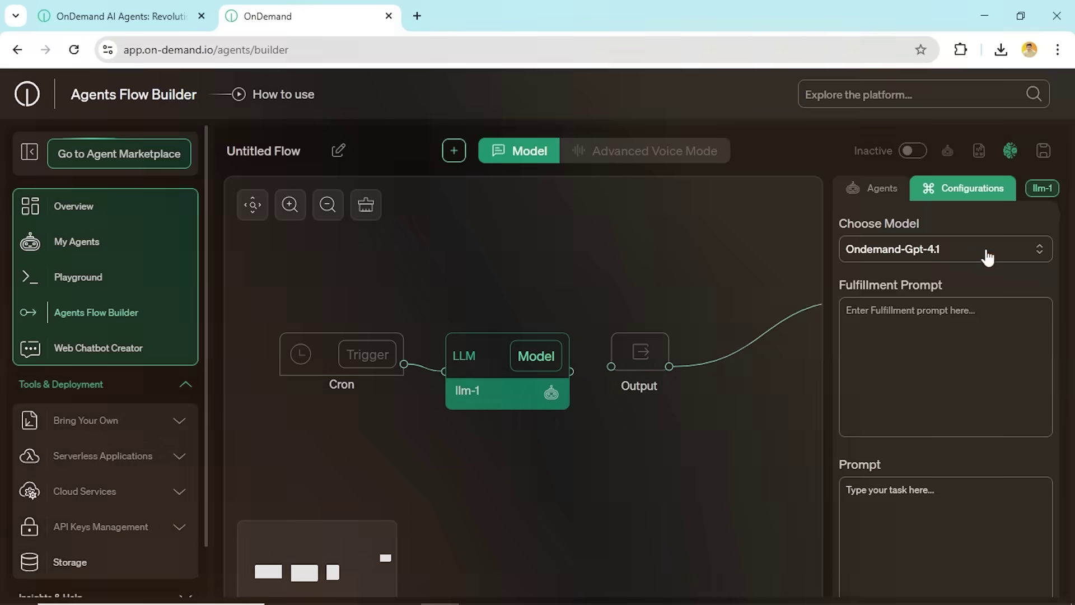
Make the LLM step use Ondemand-Gpt-4.1 with a prompt asking for current Etherium and Bitcoin prices.
click(984, 258)
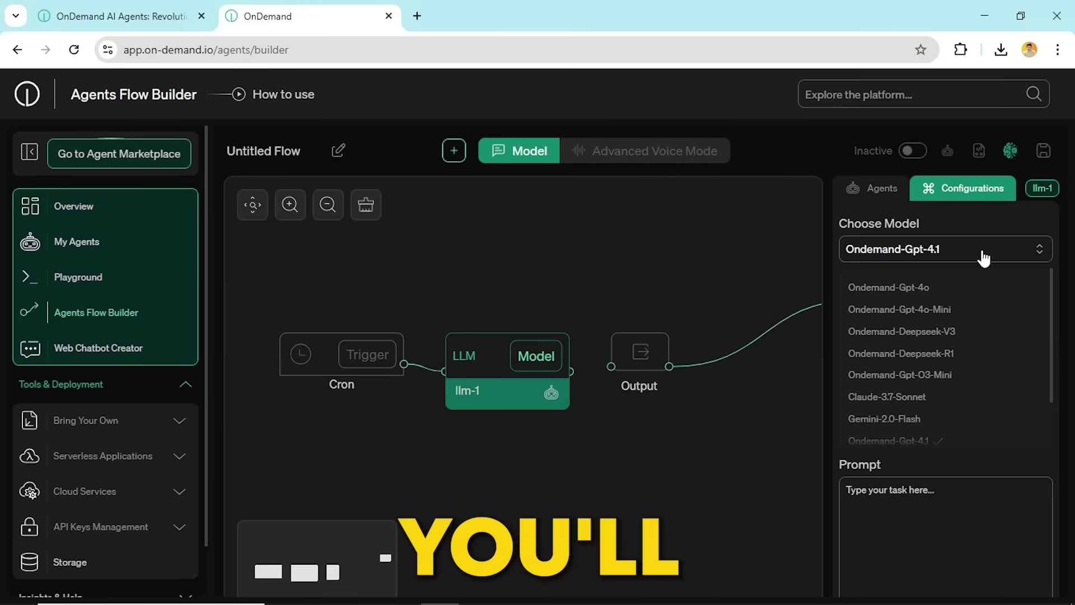
click(943, 444)
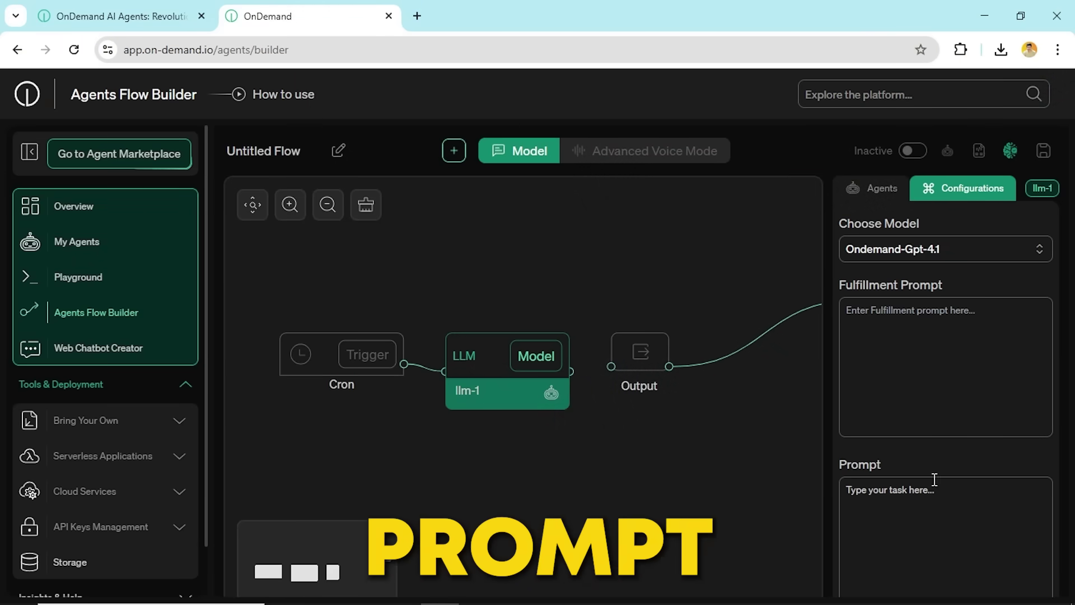
text(ve me current price of)
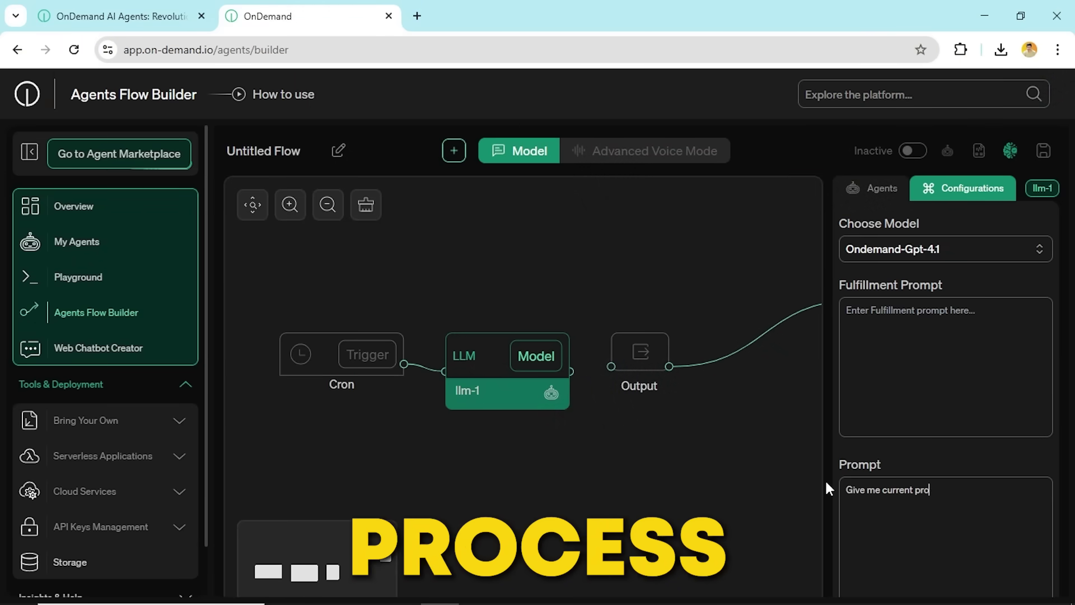
text( Etherium and Bitc)
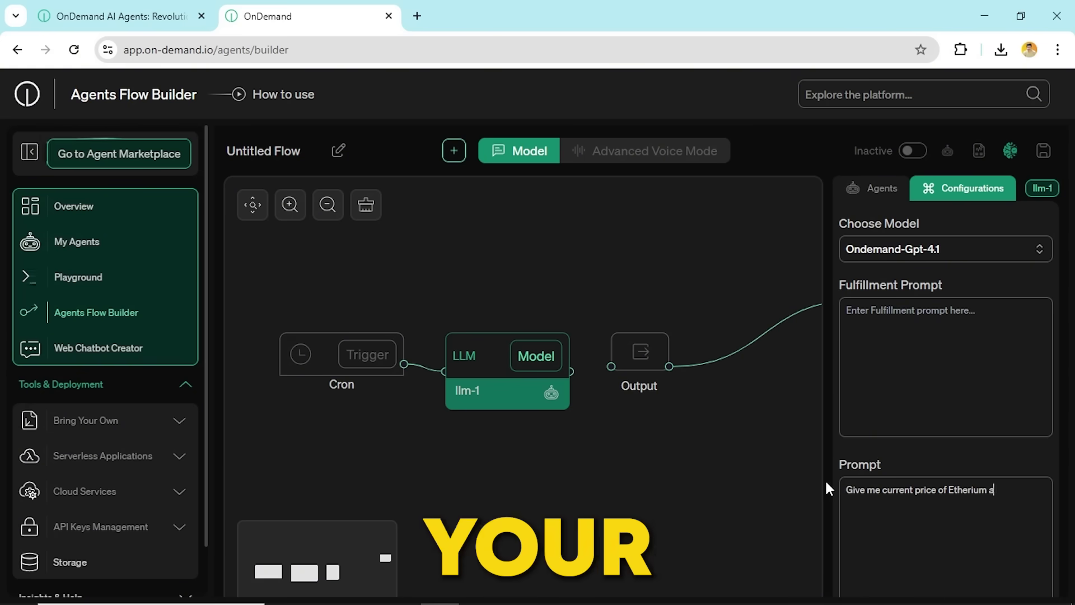
text(oin)
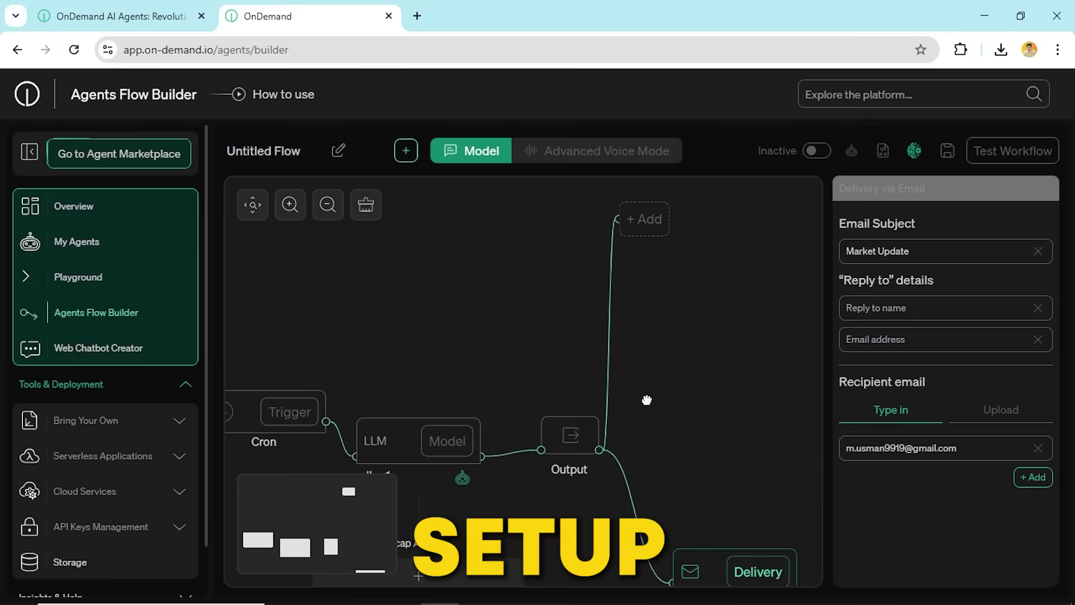
drag(646, 400, 649, 353)
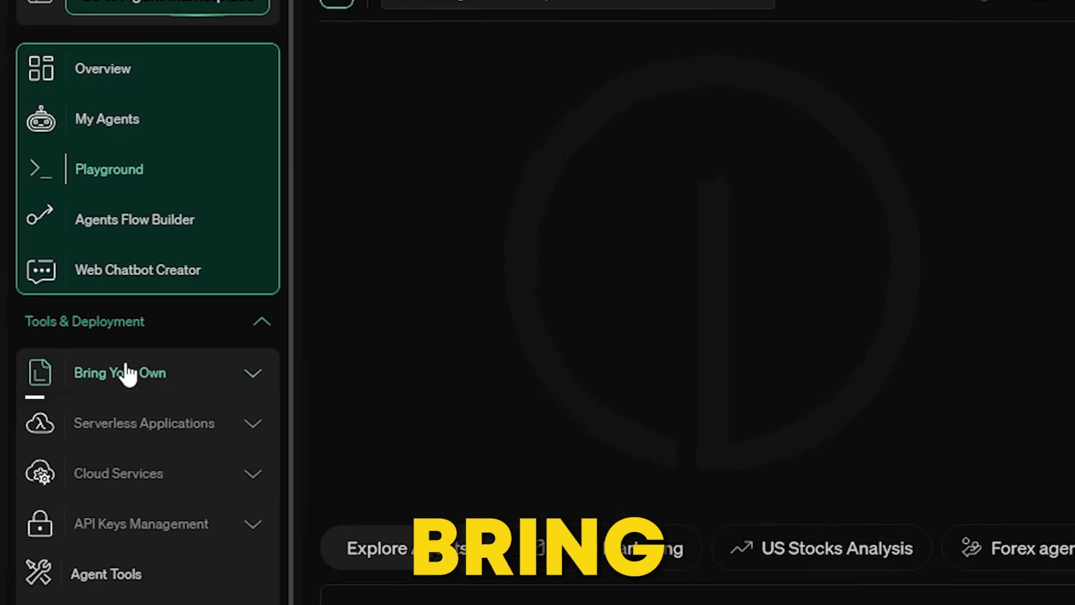
Deploy gradientai/Llama-3-8B-Instruct-Gradient-1048k from Hugging Face as the custom model 'It is my model'.
click(91, 352)
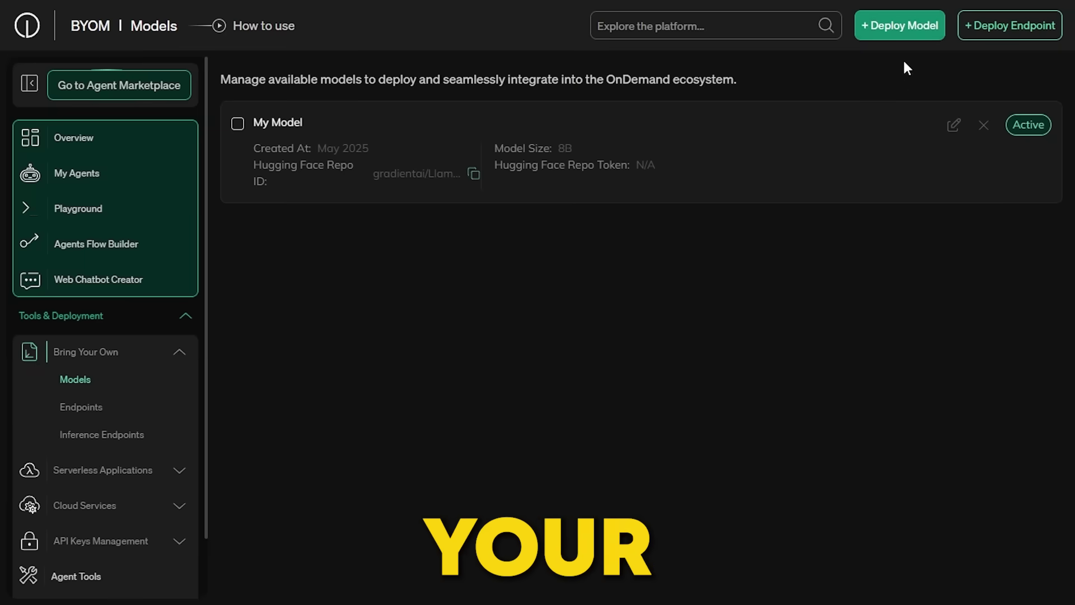
click(897, 25)
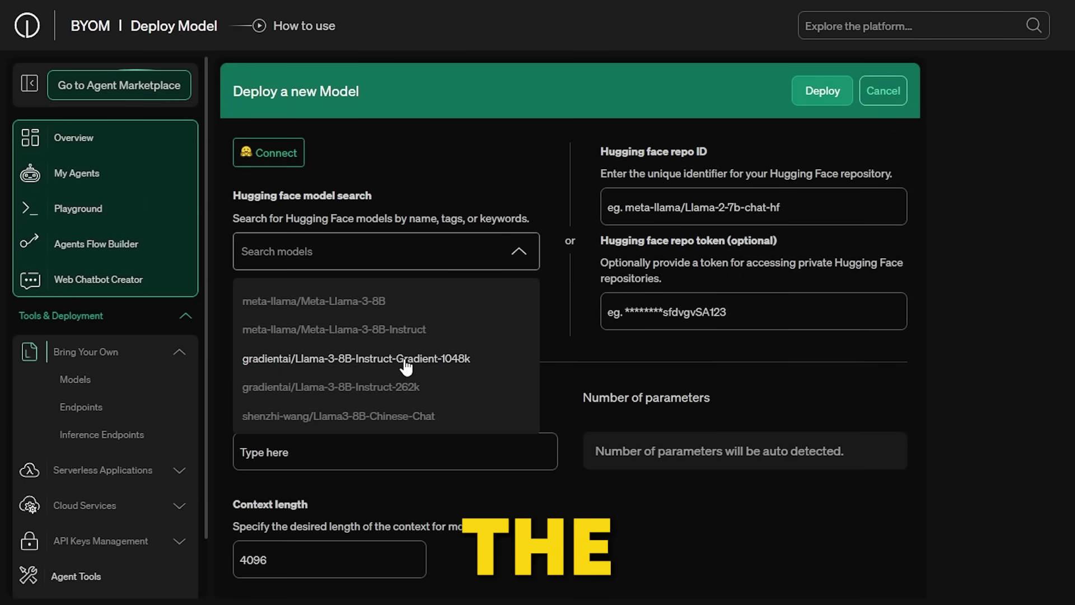
click(408, 365)
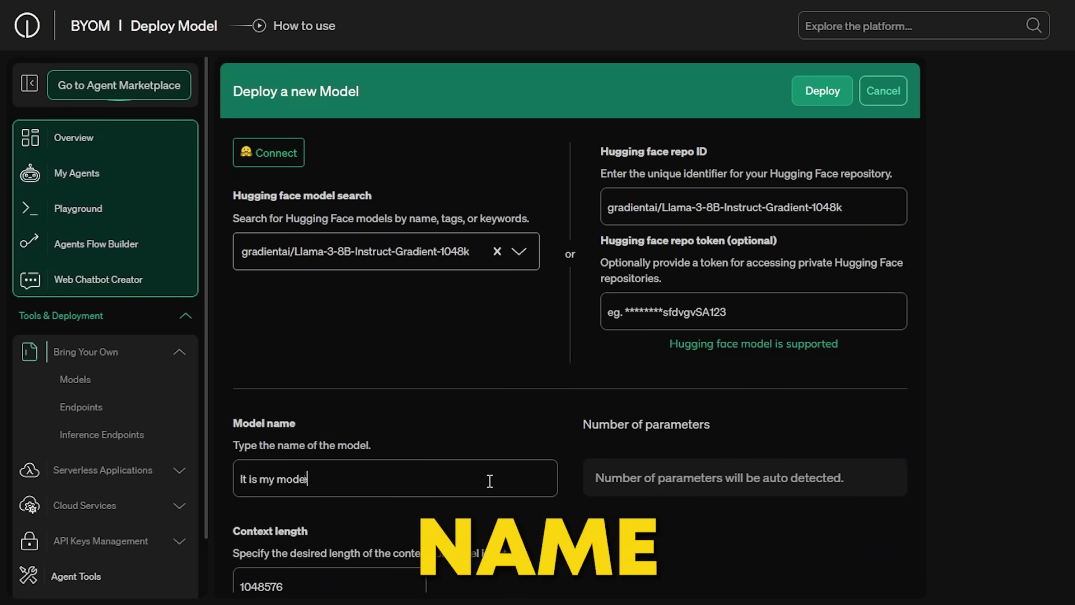
click(810, 85)
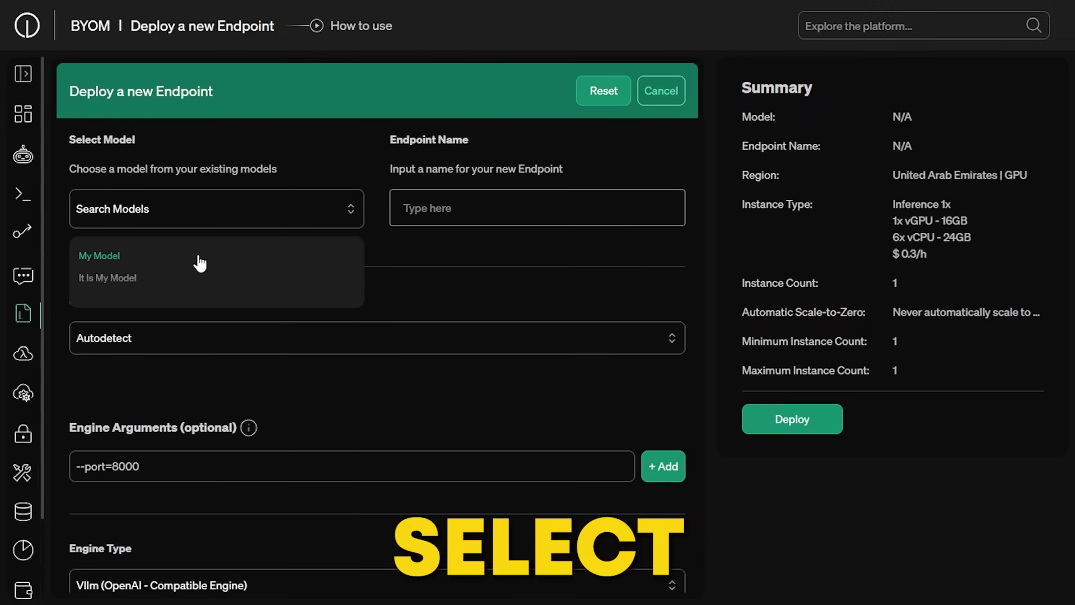
Deploy an 'ondemand' endpoint for It Is My Model using the Vllm engine on the $2/h instance.
click(116, 279)
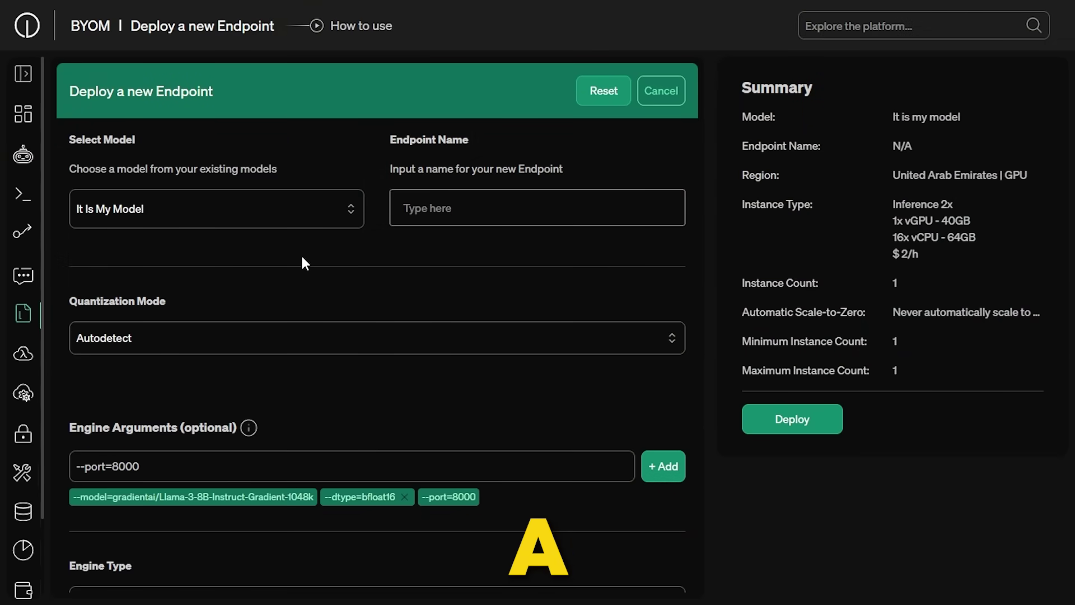
click(414, 343)
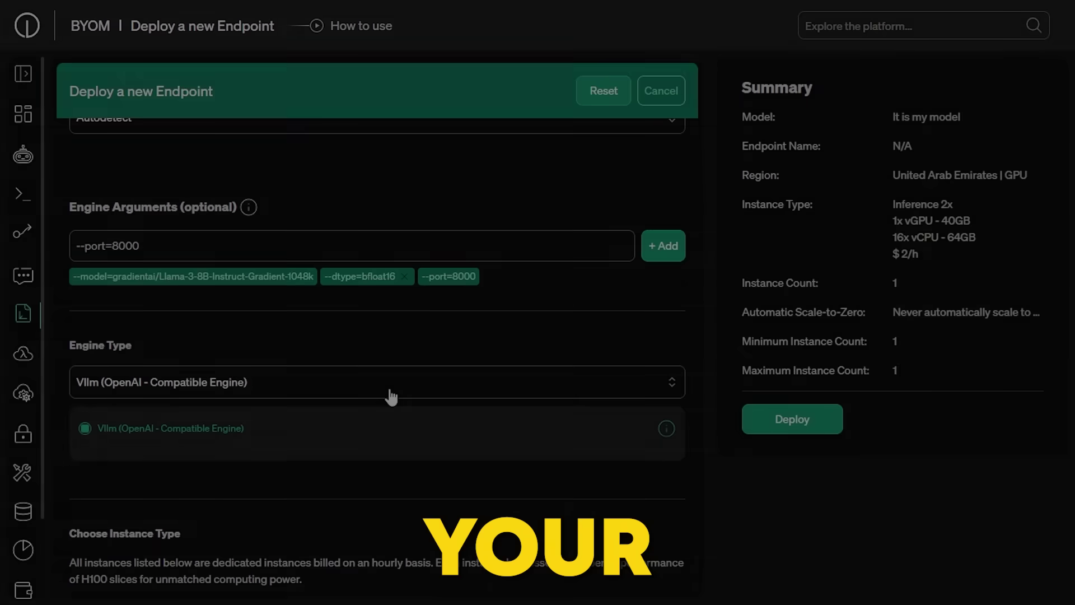
click(389, 392)
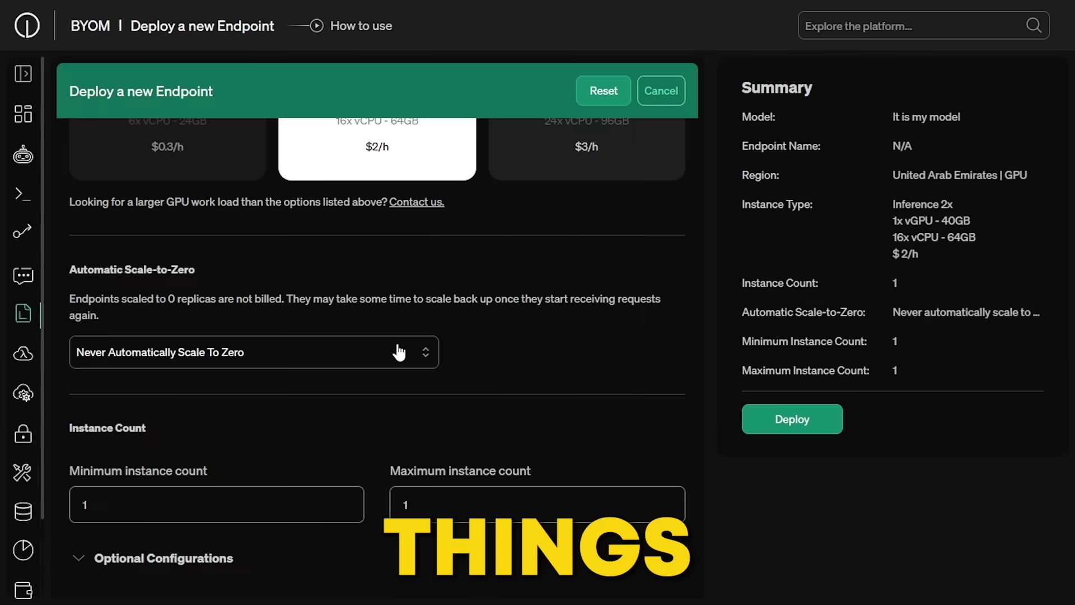
click(402, 354)
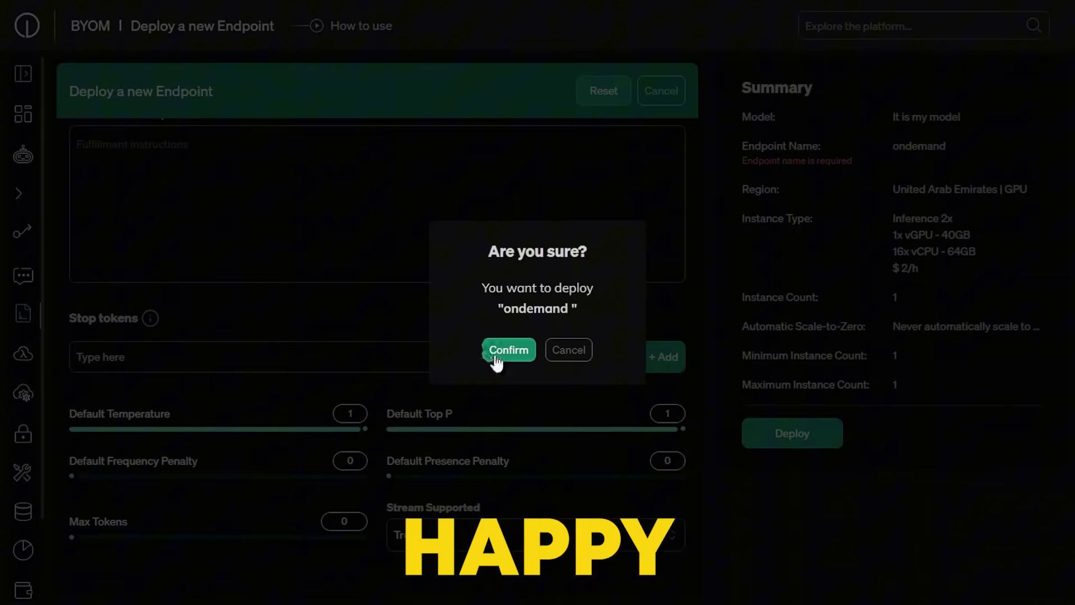
click(495, 358)
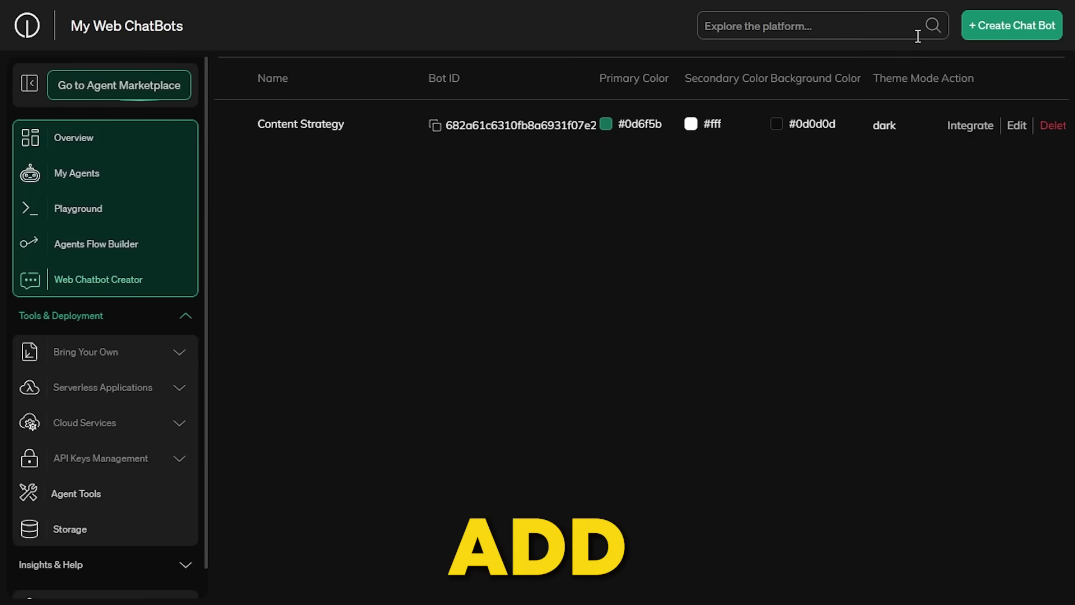
Create a chatbot named 'Sales Assistant chat' on ondemand-gpt-4o with Medium reasoning.
click(996, 33)
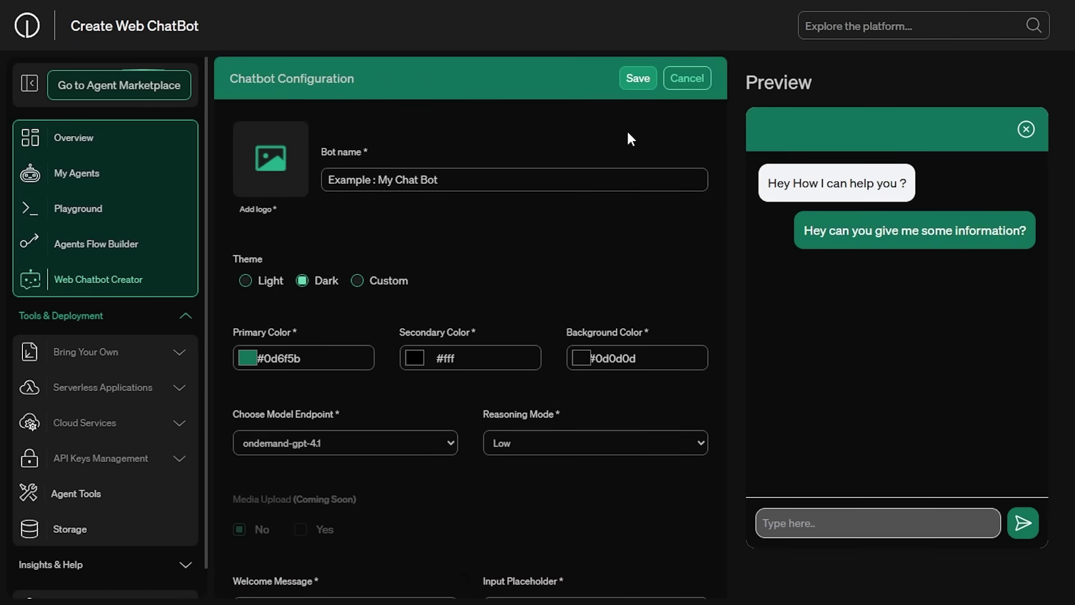
click(378, 172)
text(Sales Assistant chatbot)
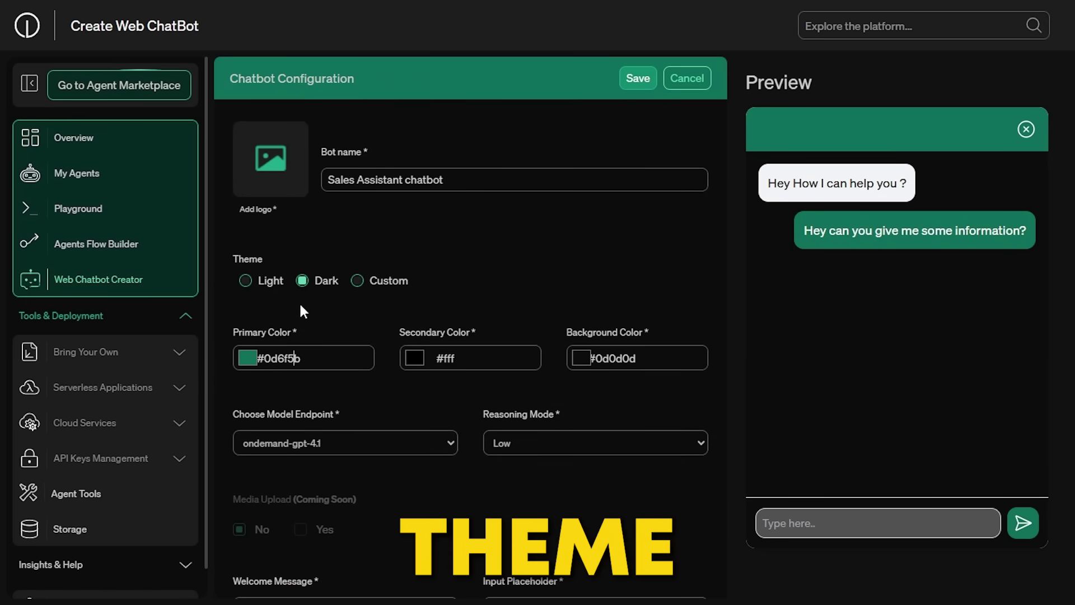
click(361, 443)
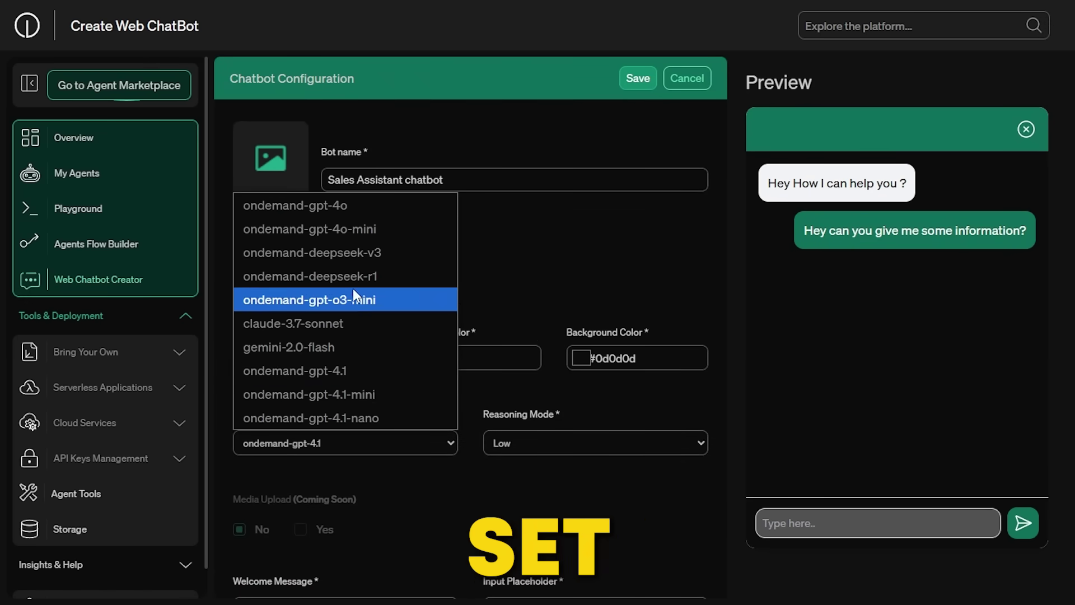
click(314, 205)
click(566, 443)
click(540, 490)
Set the welcome message 'Hey, How can i assist you.' and placeholder 'How can i help you, I'm available 24/7 for you.'.
scroll(439, 462, down, 5)
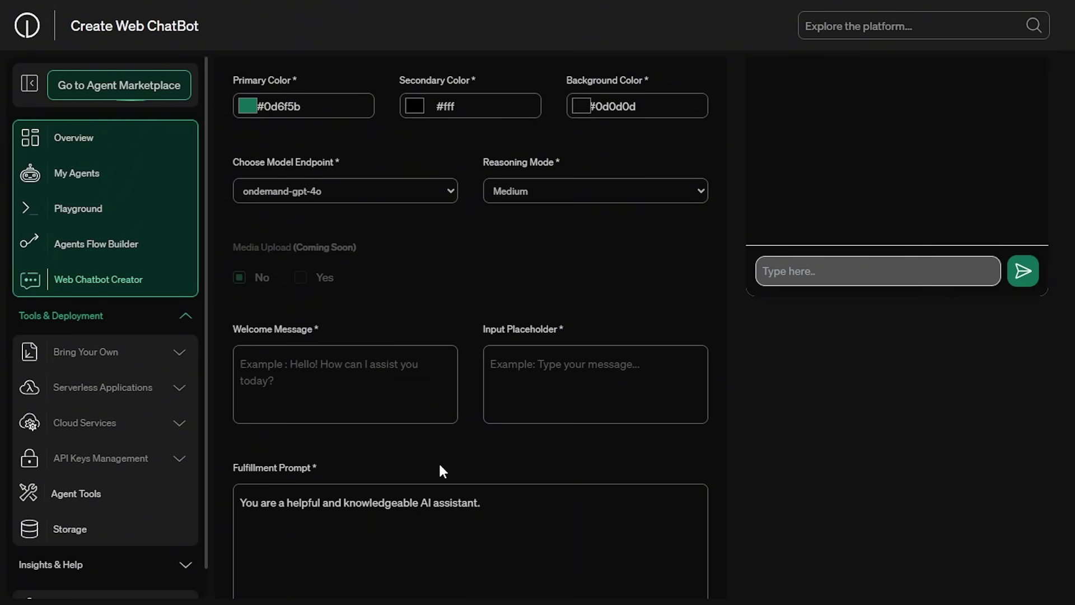
click(411, 387)
text(Hey, How can i assist you.)
click(574, 376)
text(How can i help you, I'm available 24/7 for you.)
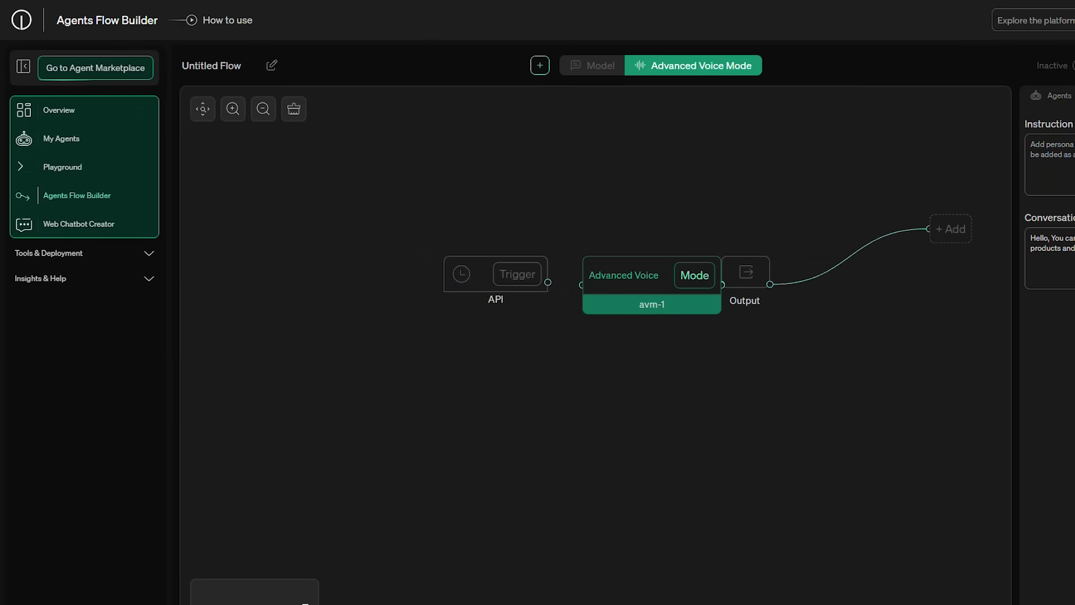
Return to the Overview dashboard from the left sidebar.
click(98, 171)
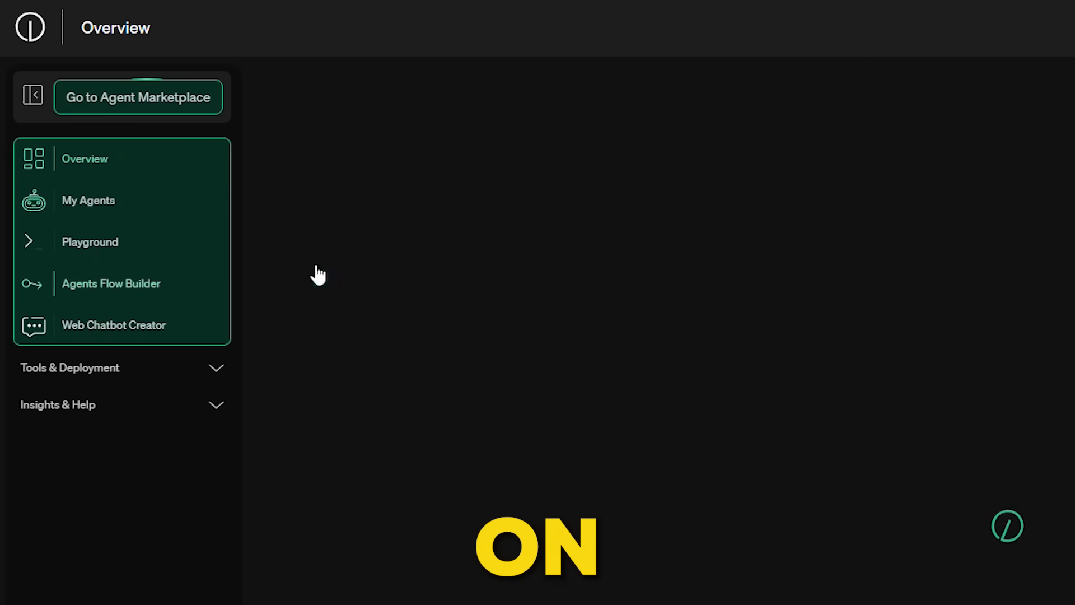